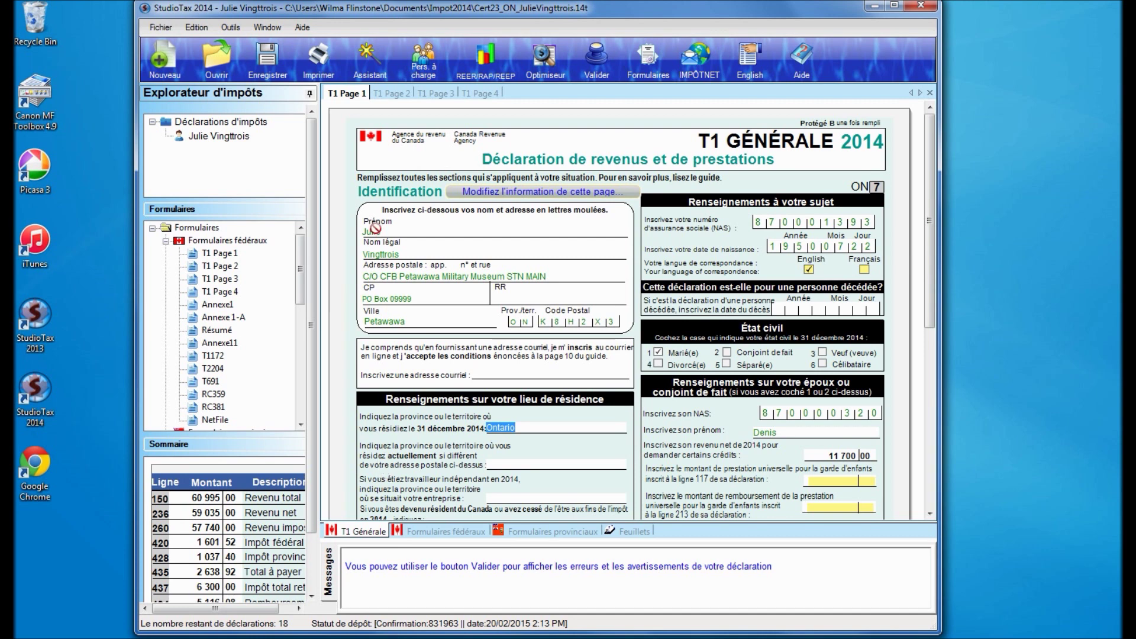
Step: Load the couple's return from the recent returns, check their province, then switch back to the single taxpayer's return
{"action": "left_click", "coordinate": [162, 27]}
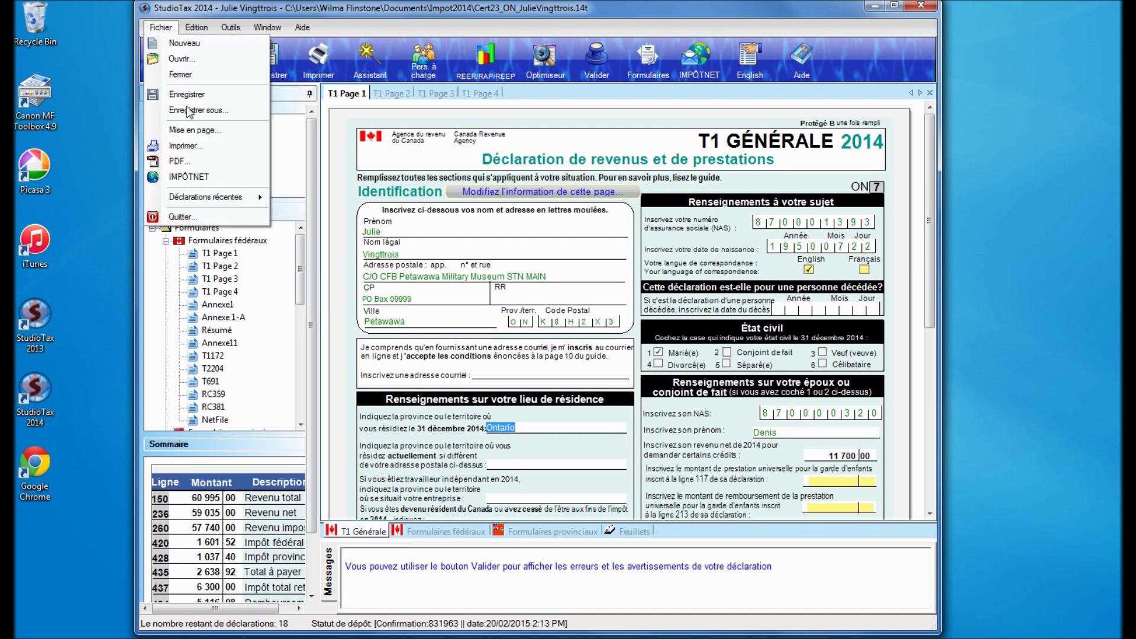
{"action": "mouse_move", "coordinate": [221, 198]}
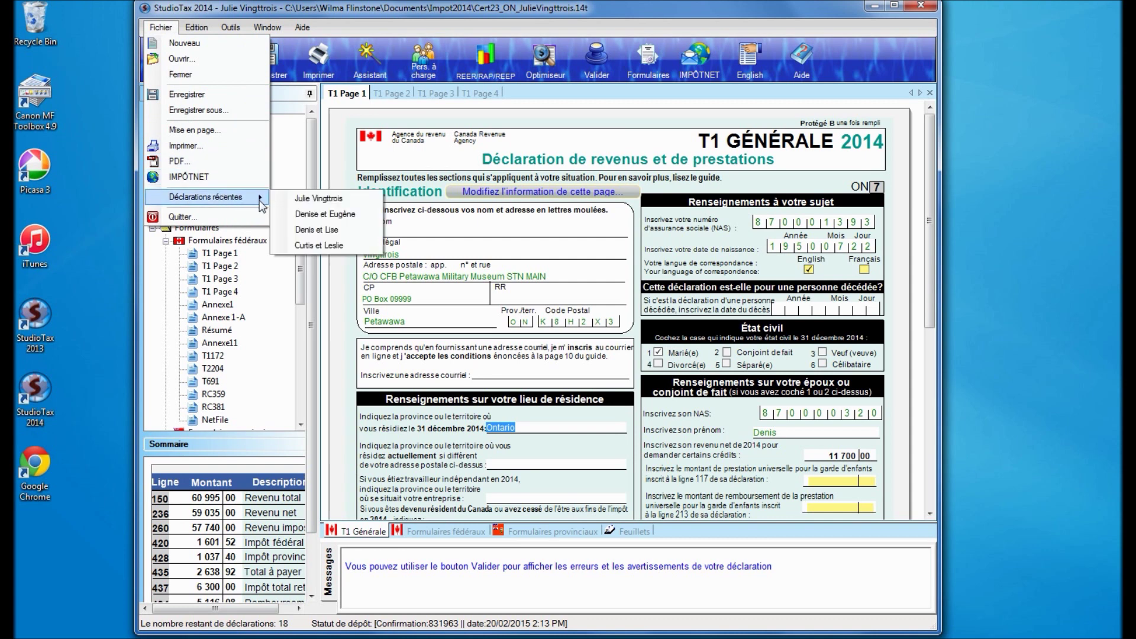
{"action": "left_click", "coordinate": [316, 216]}
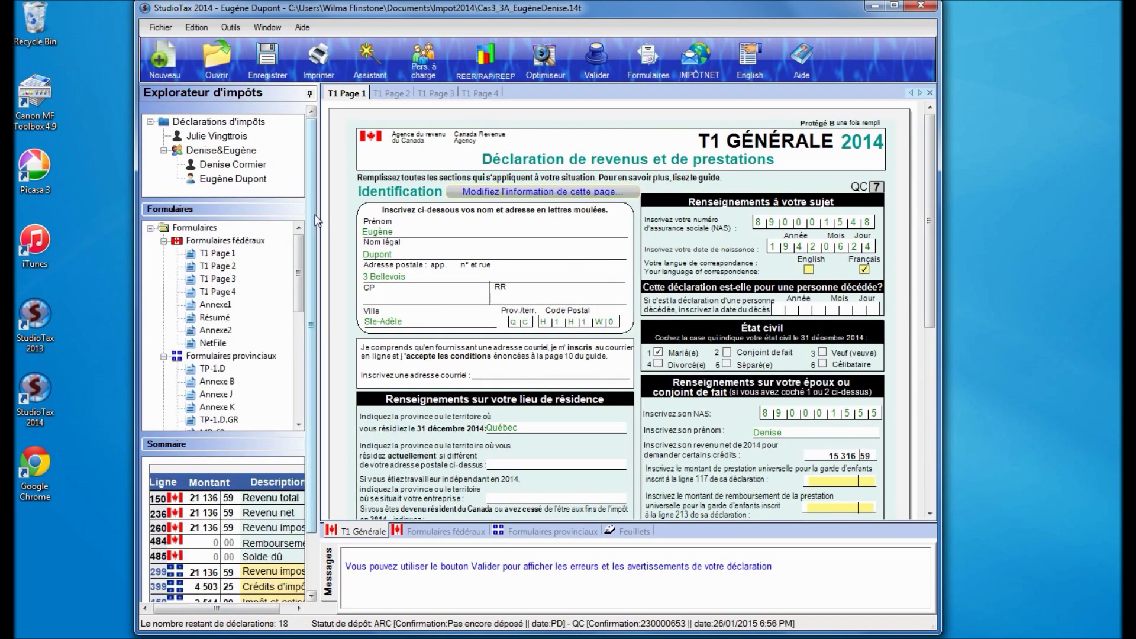
{"action": "left_click", "coordinate": [500, 428]}
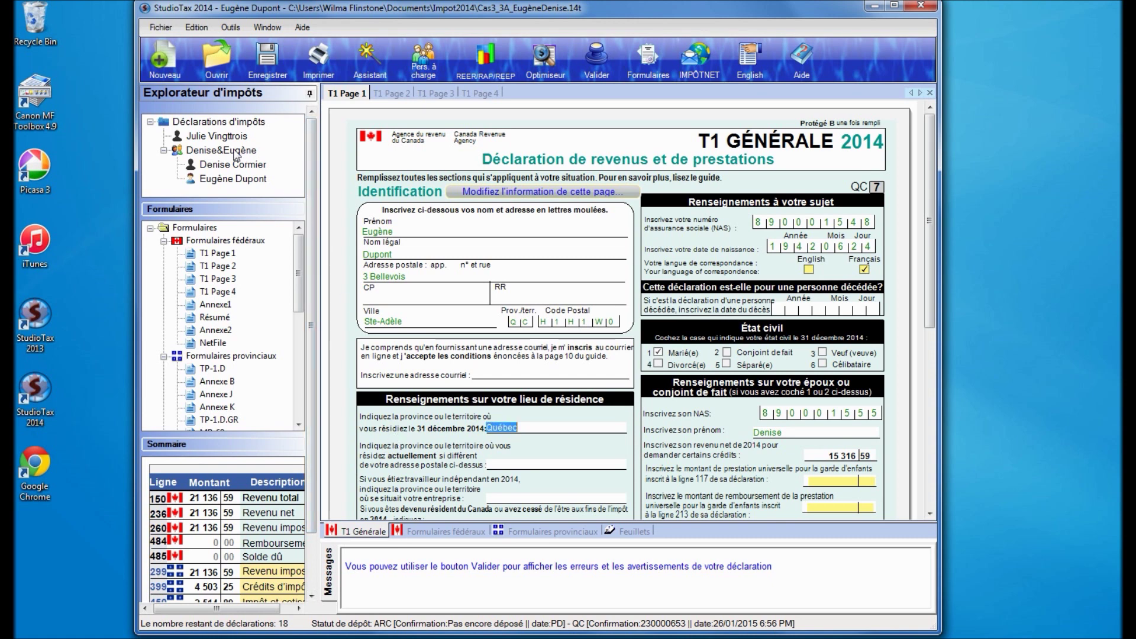
{"action": "left_click", "coordinate": [214, 137]}
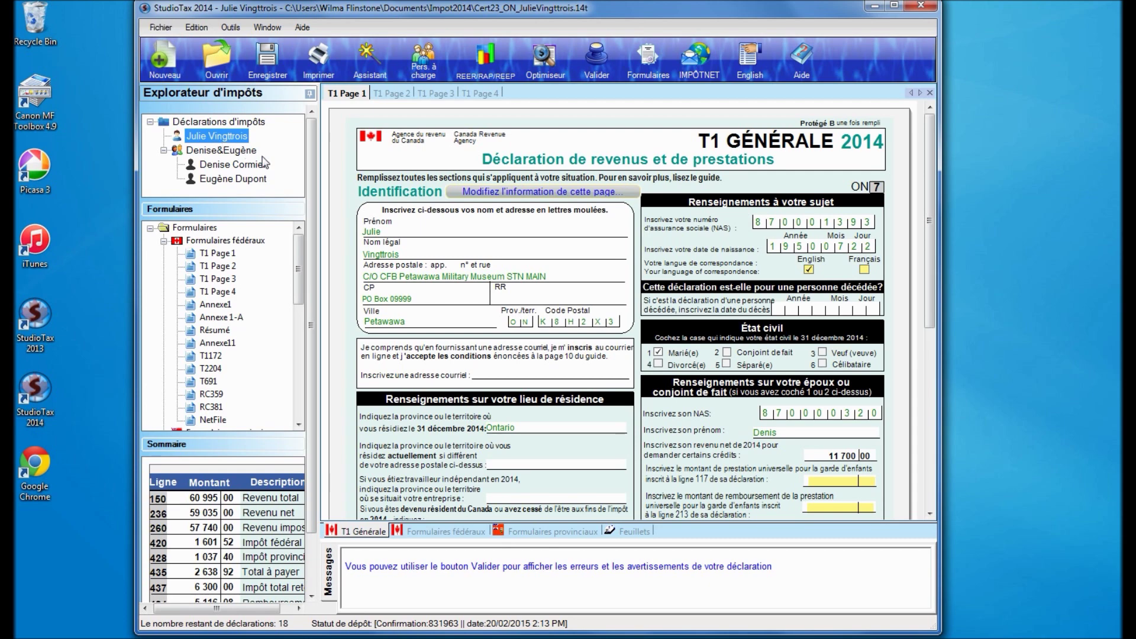
Step: Start IMPÔTNET filing as a second submission and confirm the additional information, reaching the exclusions questions
{"action": "left_click", "coordinate": [699, 73]}
{"action": "left_click", "coordinate": [708, 436]}
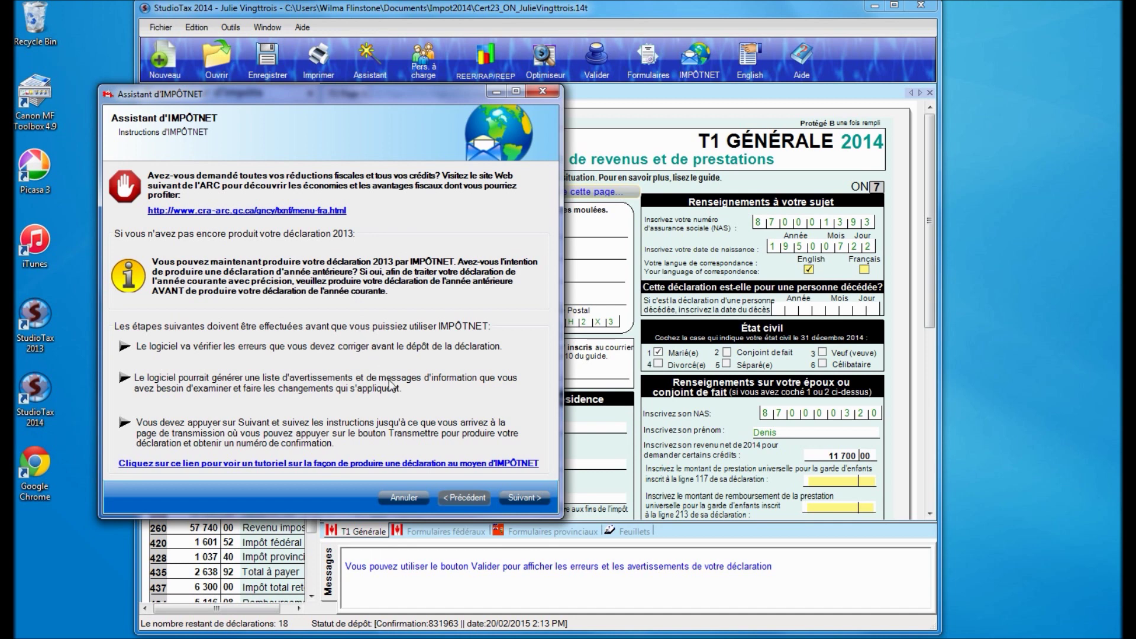
{"action": "left_click", "coordinate": [517, 498]}
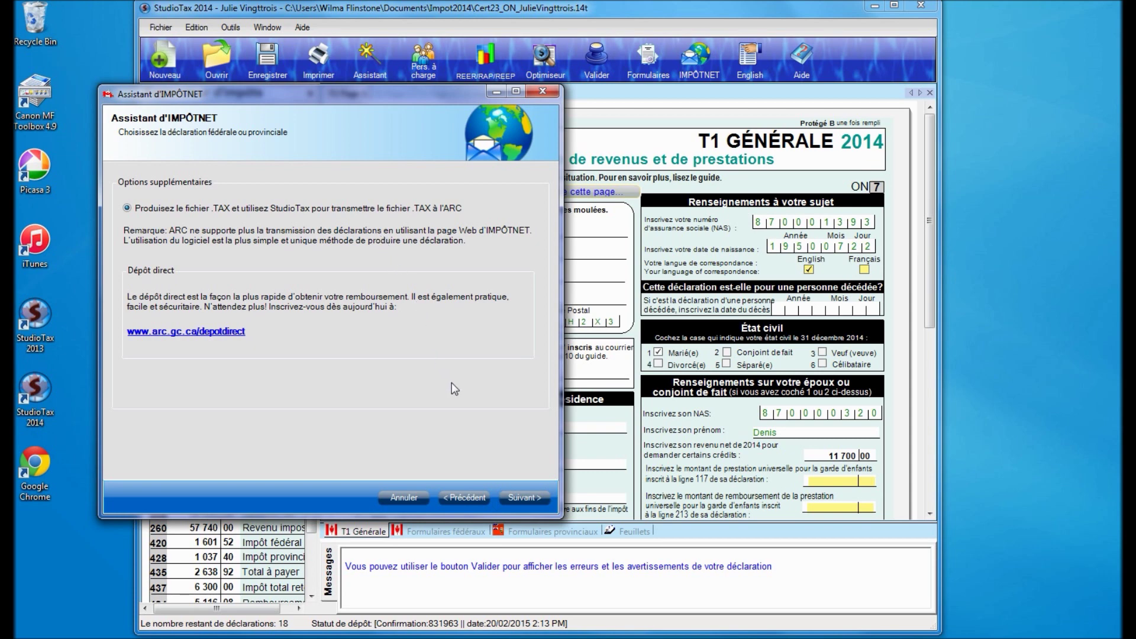
{"action": "left_click", "coordinate": [517, 498]}
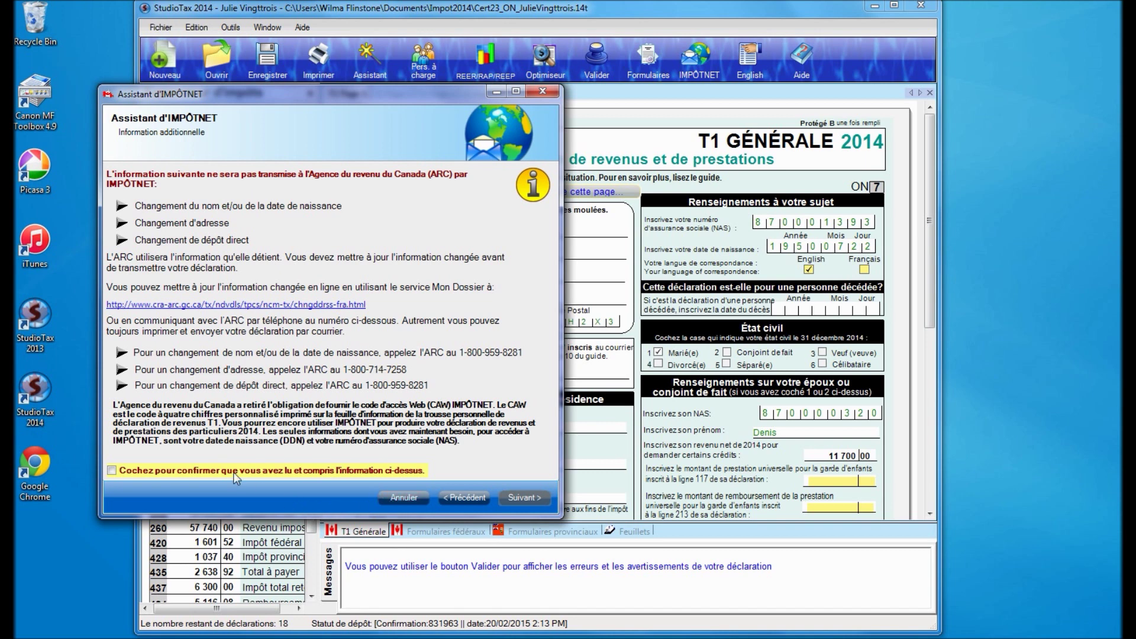
{"action": "left_click", "coordinate": [151, 469]}
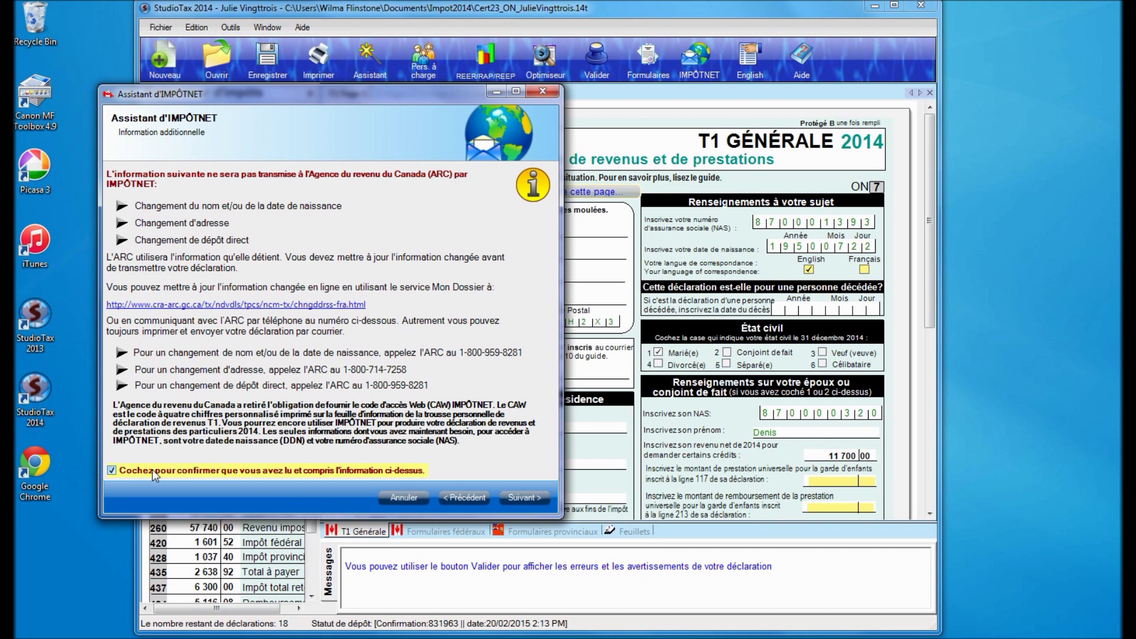
{"action": "left_click", "coordinate": [518, 496]}
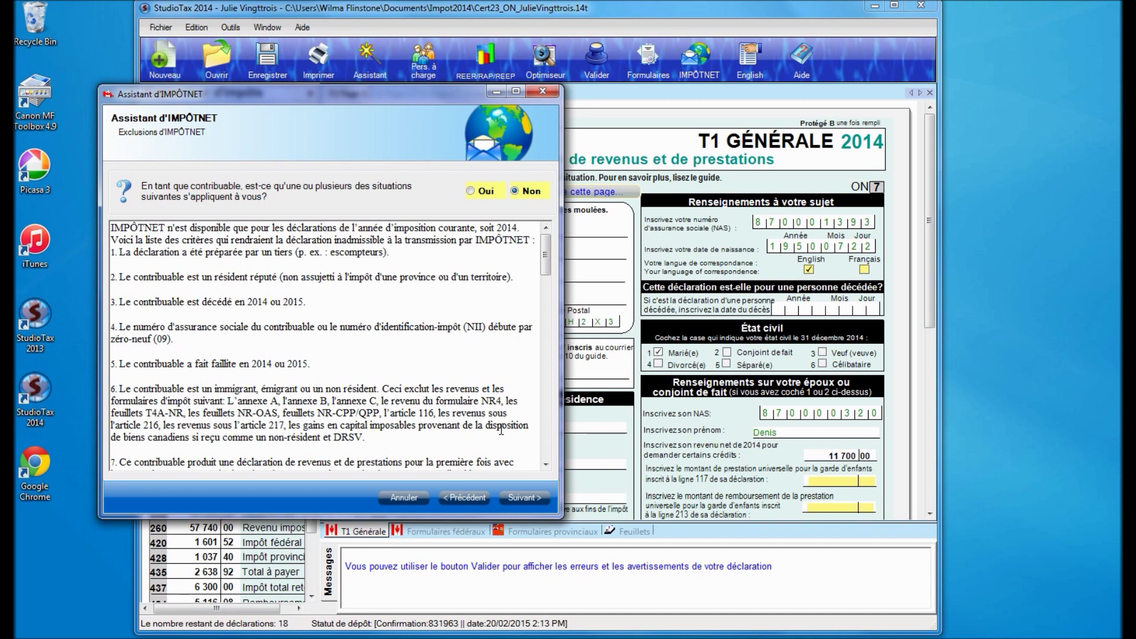
Step: Pass the exclusions and warnings, generate the IMPÔTNET .TAX file in Documents, and open the conditions link
{"action": "left_click", "coordinate": [513, 499]}
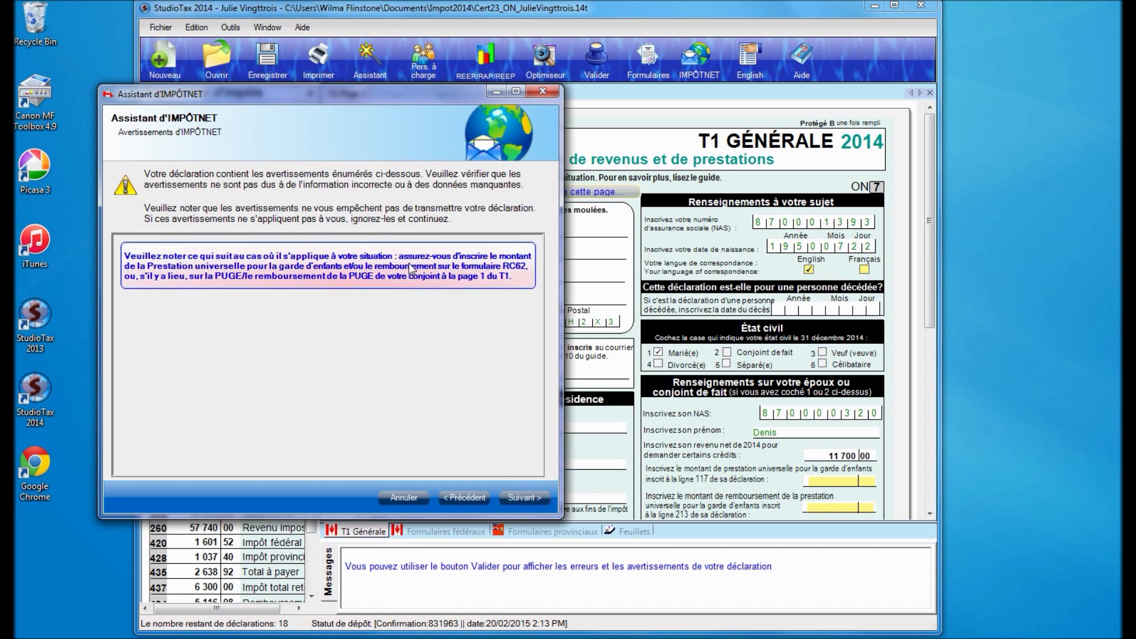
{"action": "left_click", "coordinate": [520, 495]}
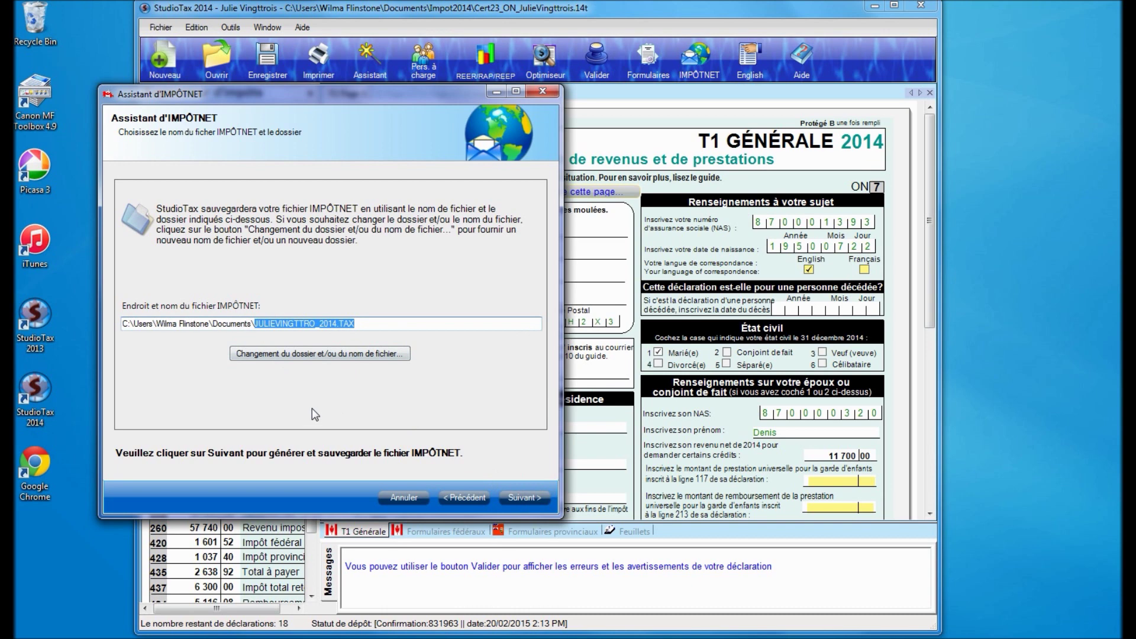
{"action": "left_click", "coordinate": [512, 498]}
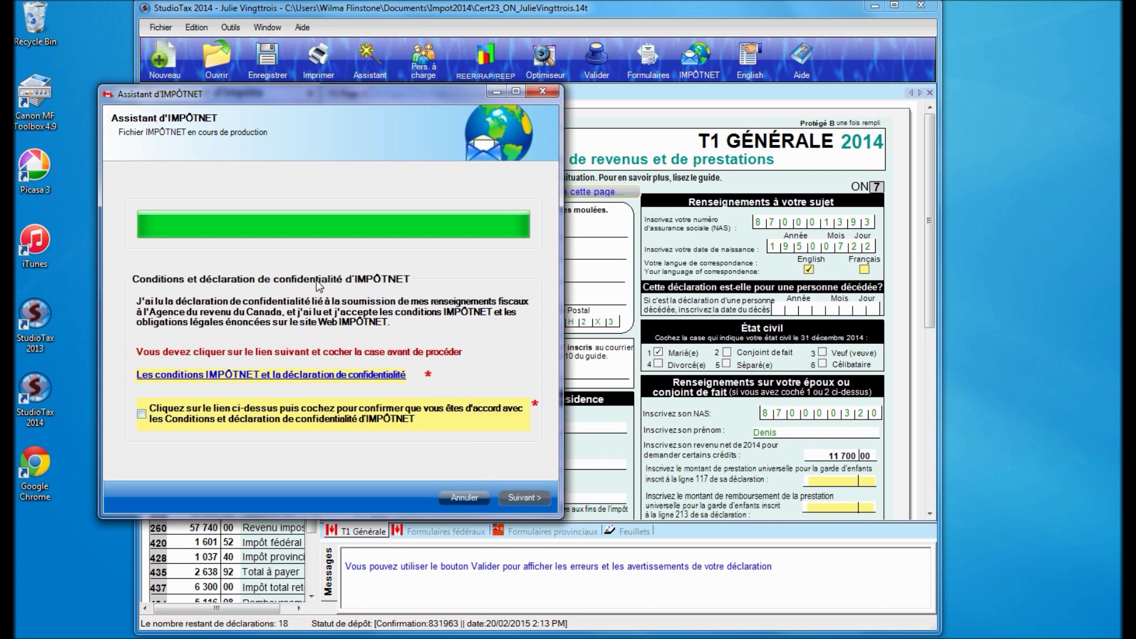
{"action": "left_click", "coordinate": [232, 379]}
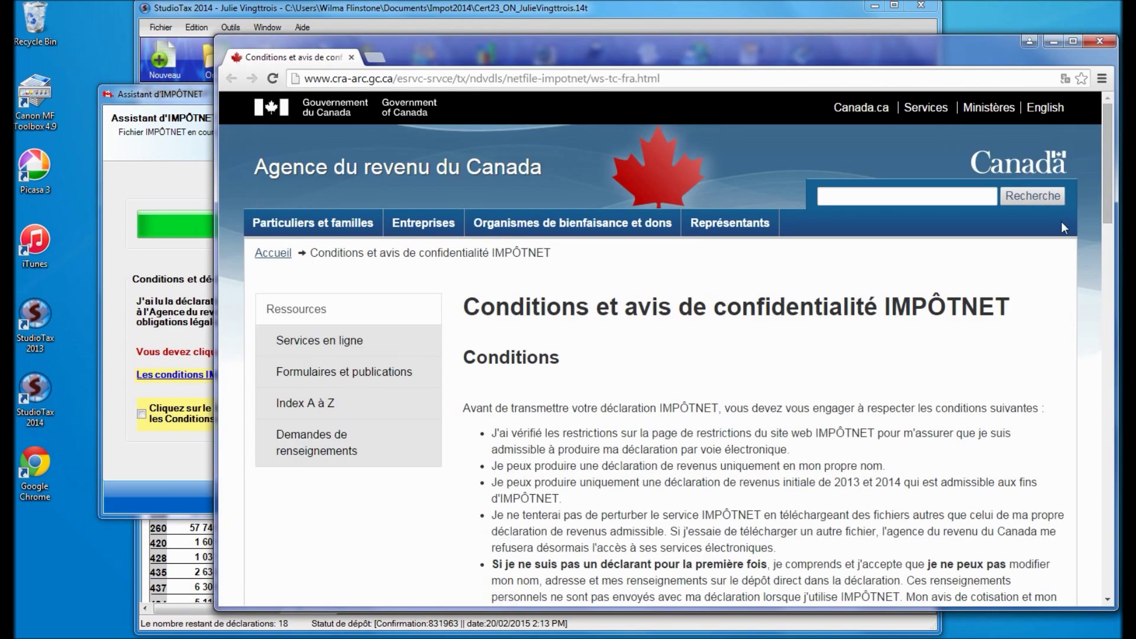
Step: Scroll through the IMPÔTNET conditions and privacy notice in Chrome, then minimize the browser
{"action": "left_click_drag", "start_coordinate": [1105, 211], "coordinate": [1080, 214]}
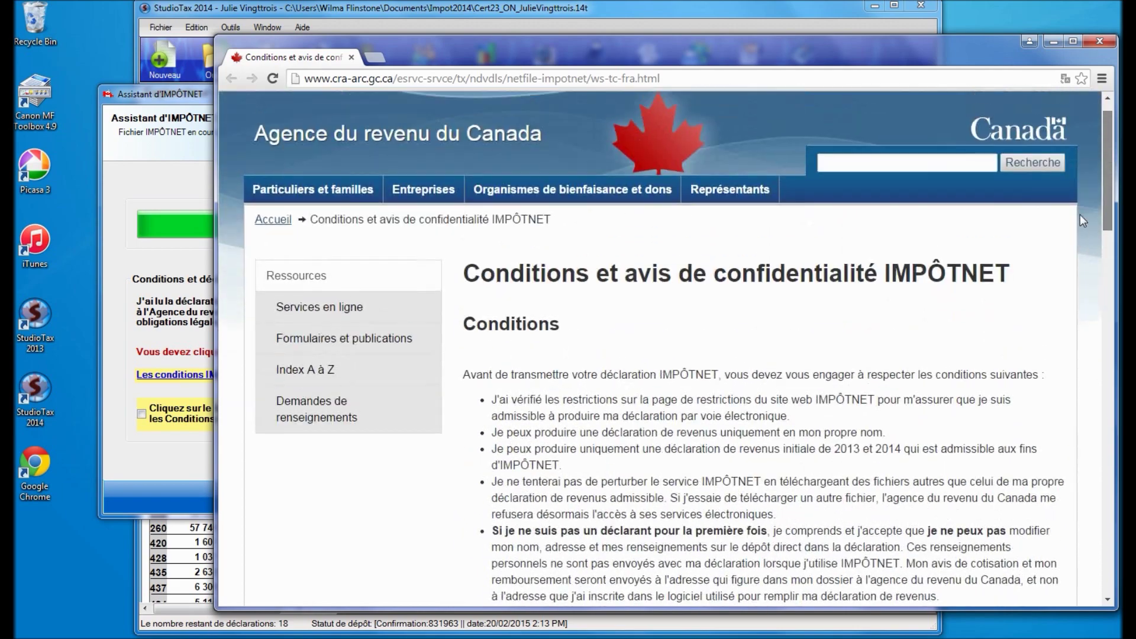
{"action": "left_click", "coordinate": [1053, 40]}
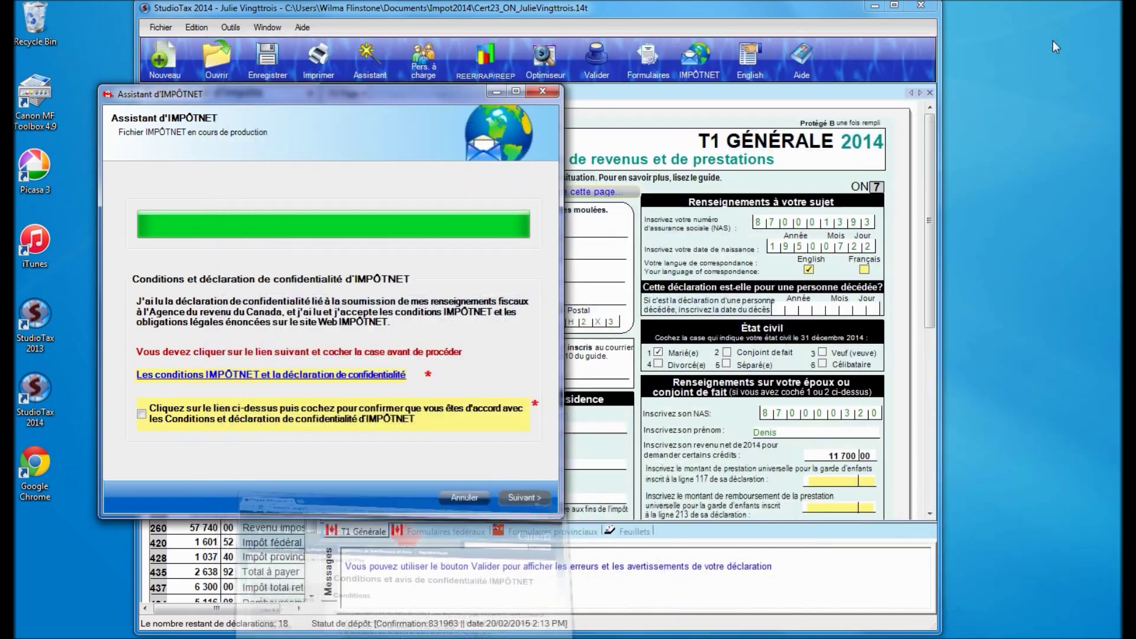
Step: Accept the IMPÔTNET conditions and transmit the return to the CRA, leaving first-time filing unchecked
{"action": "left_click", "coordinate": [173, 412]}
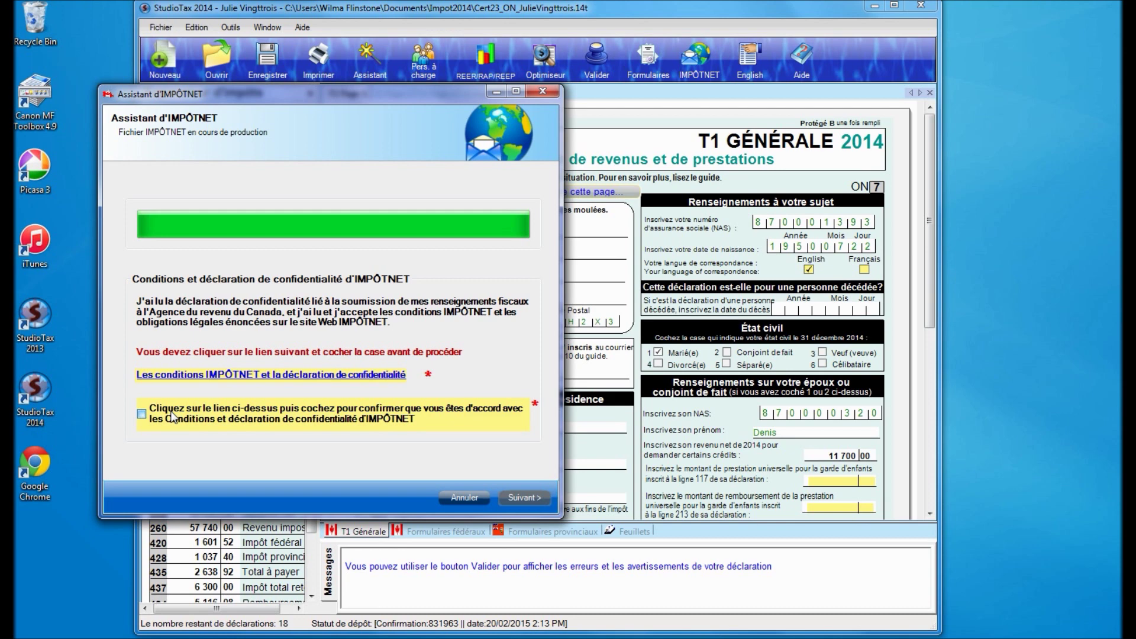
{"action": "left_click", "coordinate": [519, 498]}
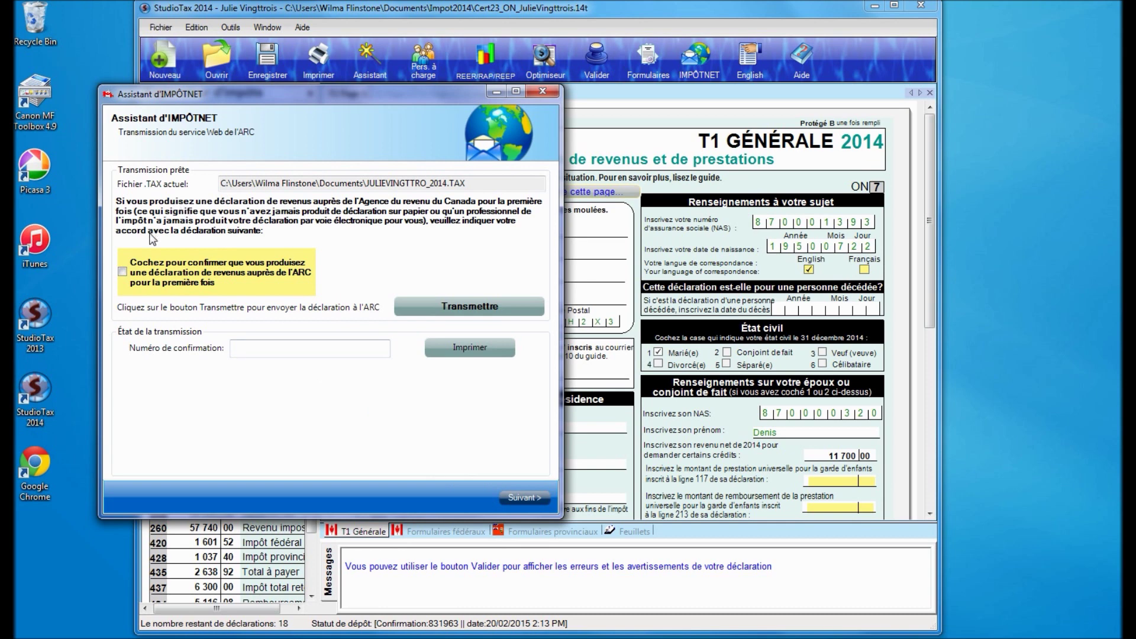
{"action": "left_click", "coordinate": [123, 274]}
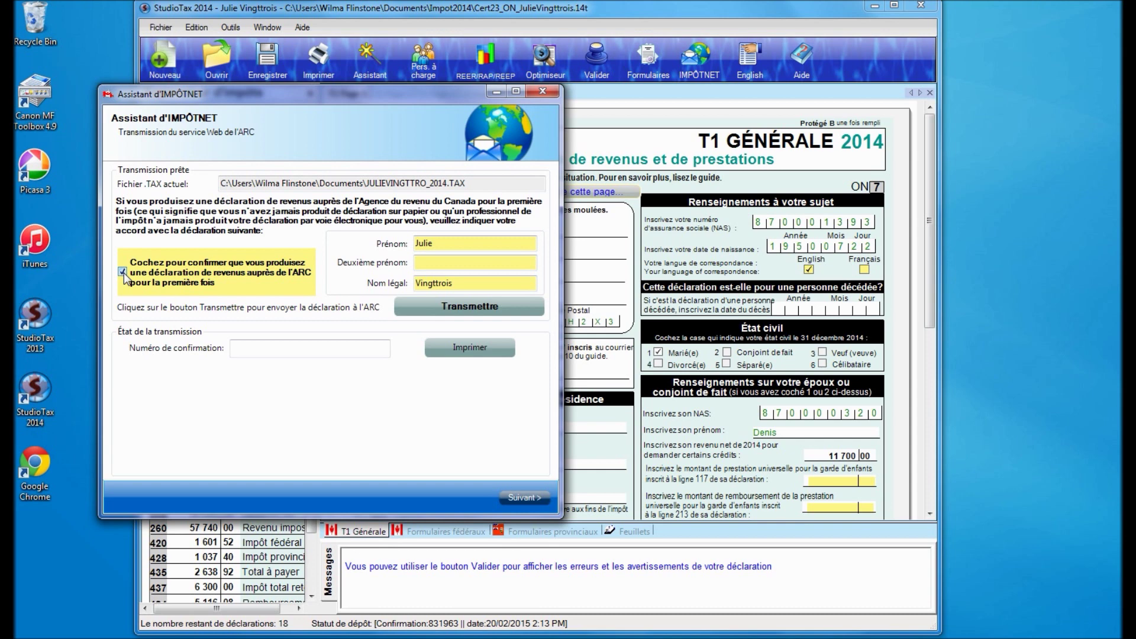
{"action": "left_click", "coordinate": [123, 274]}
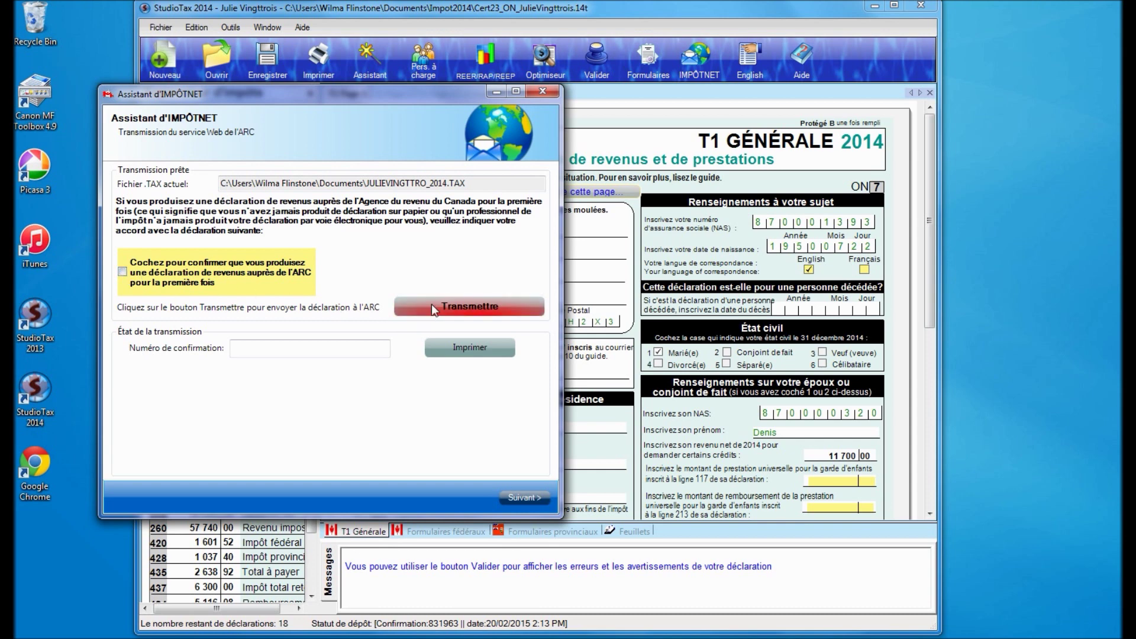
{"action": "left_click", "coordinate": [431, 304]}
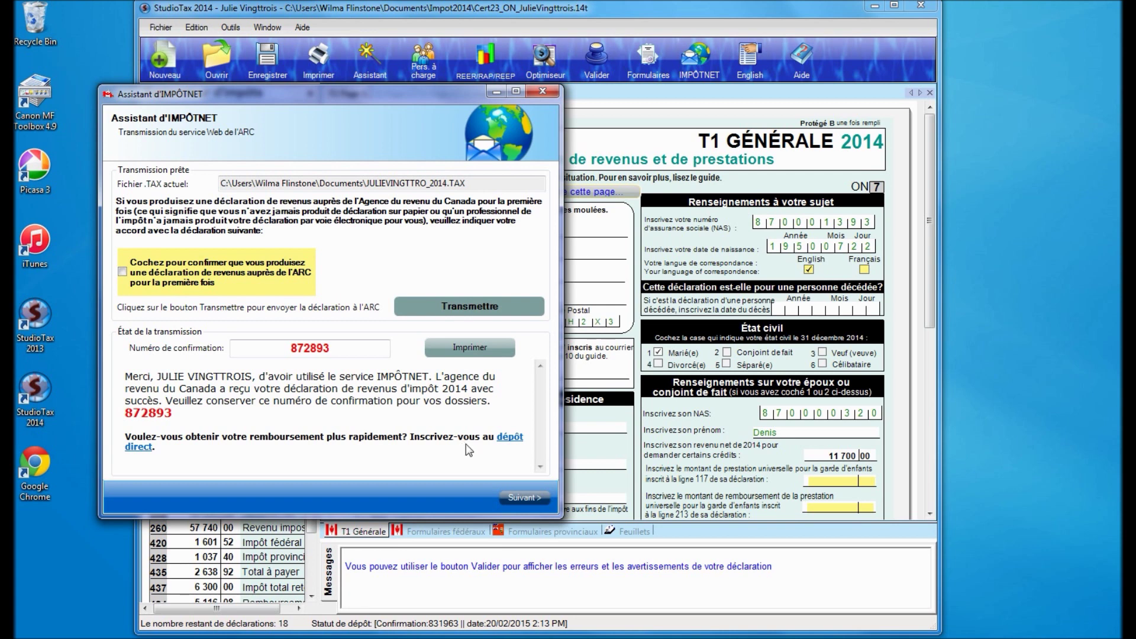
{"action": "left_click", "coordinate": [520, 496]}
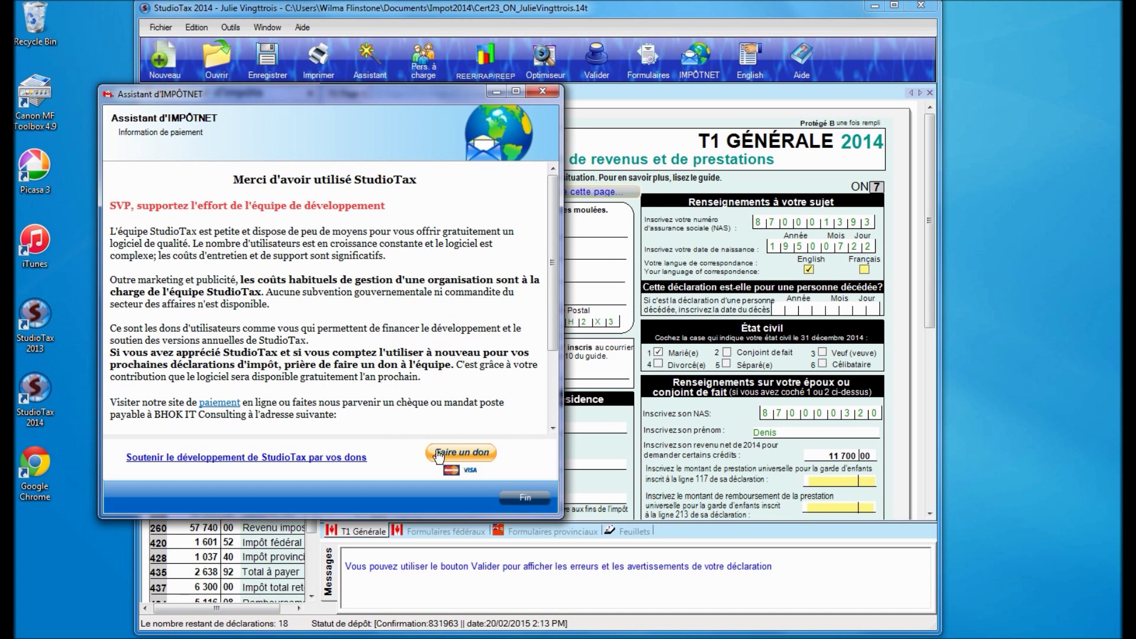
Step: Close the IMPÔTNET wizard so the return shows its 20/02/2015 2:16 PM filing confirmation
{"action": "left_click", "coordinate": [525, 498]}
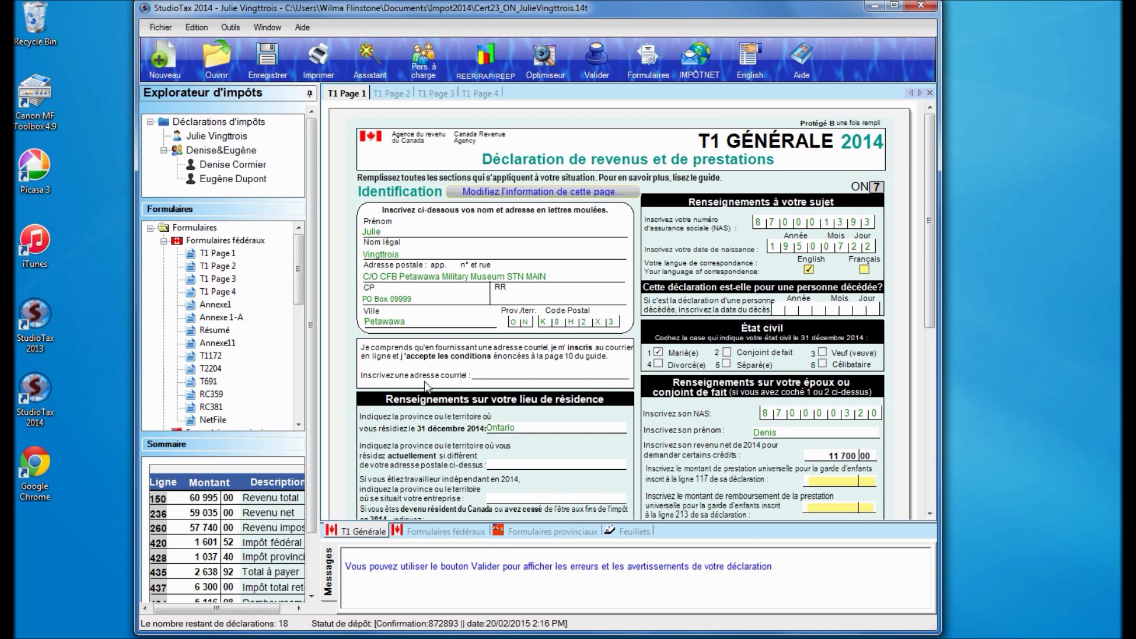
Step: Print the return with 'Créer un fichier PDF' and save the PDF into the Impot2014 folder
{"action": "left_click", "coordinate": [323, 67]}
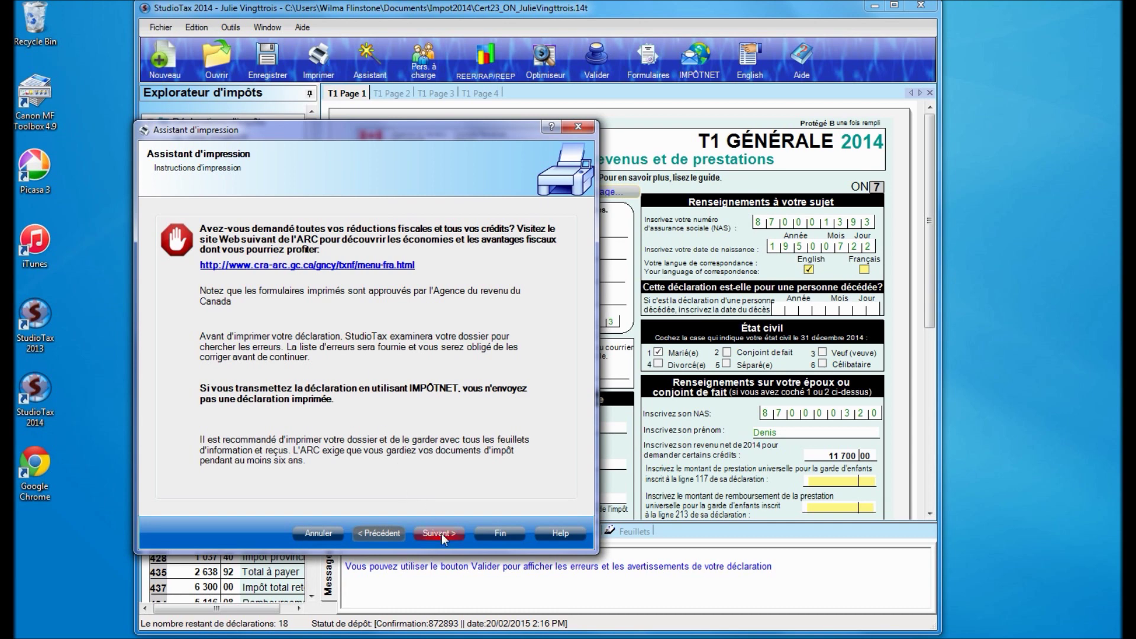
{"action": "left_click", "coordinate": [441, 533]}
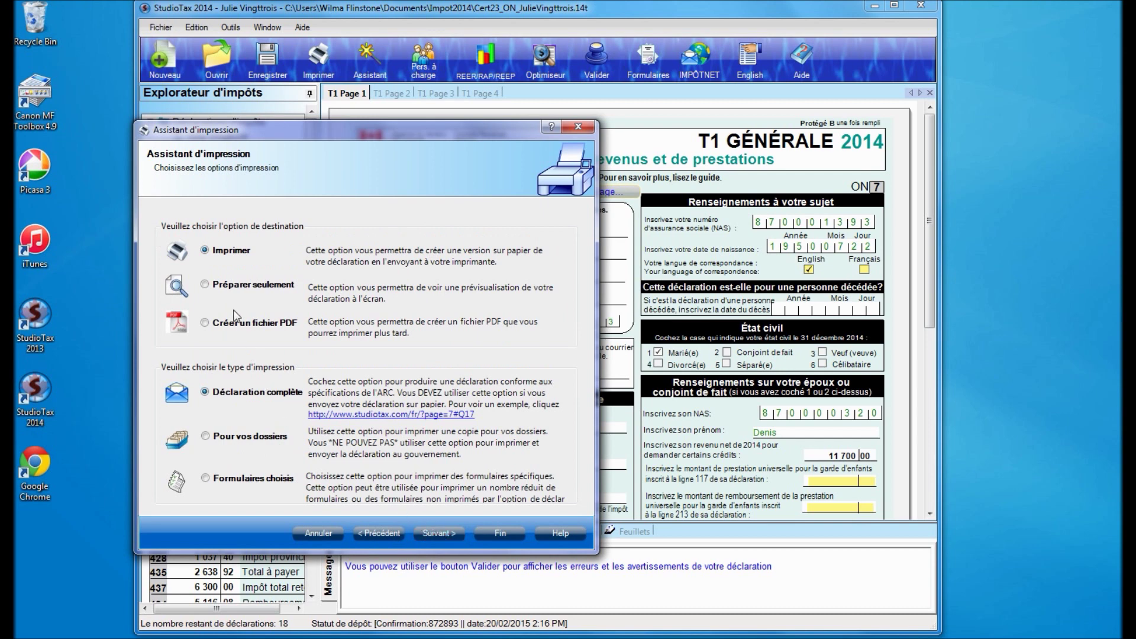
{"action": "left_click", "coordinate": [205, 323]}
{"action": "left_click", "coordinate": [447, 535]}
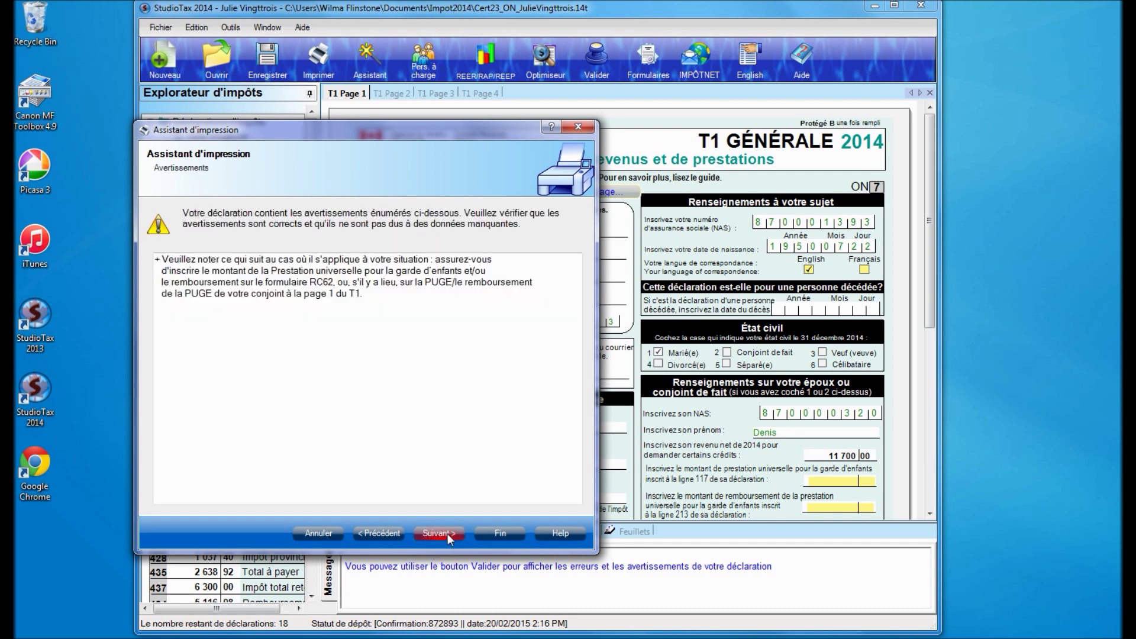
{"action": "left_click", "coordinate": [448, 534]}
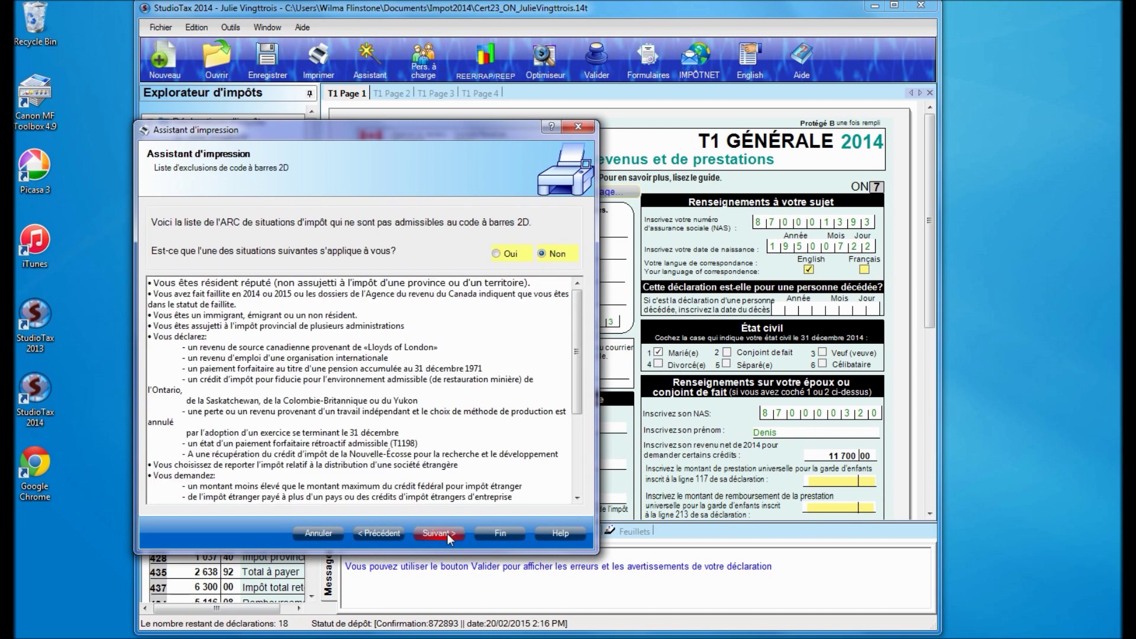
{"action": "left_click", "coordinate": [448, 533]}
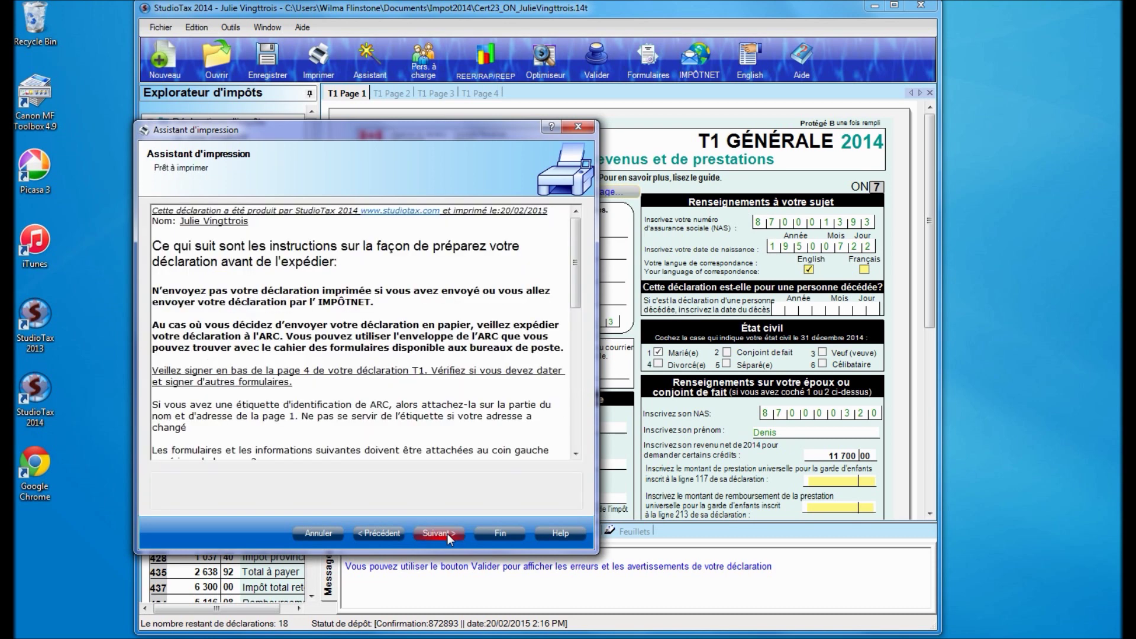
{"action": "left_click", "coordinate": [441, 532]}
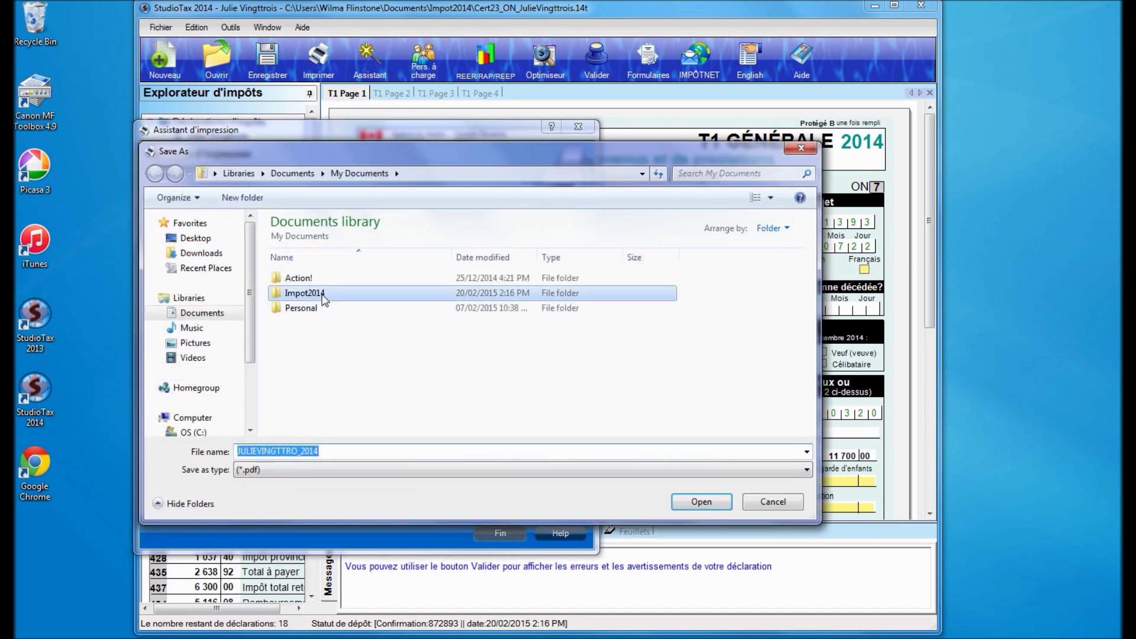
{"action": "double_click", "coordinate": [323, 293]}
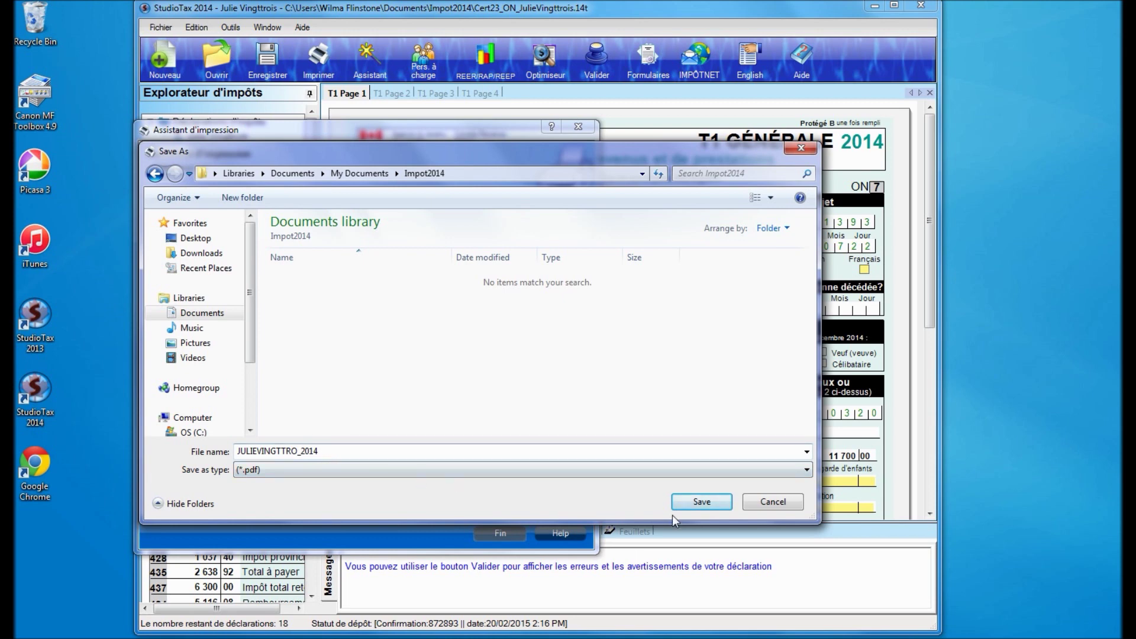
{"action": "left_click", "coordinate": [685, 501]}
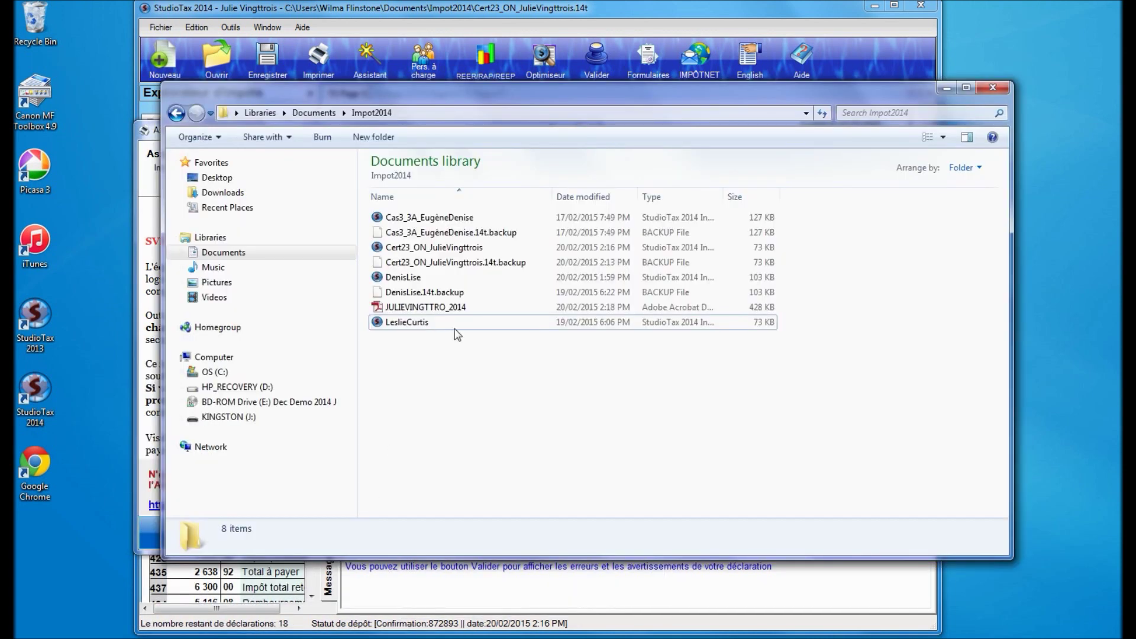
Step: Open the newly saved return PDF from the Impot2014 folder in Adobe Reader
{"action": "left_click", "coordinate": [462, 314]}
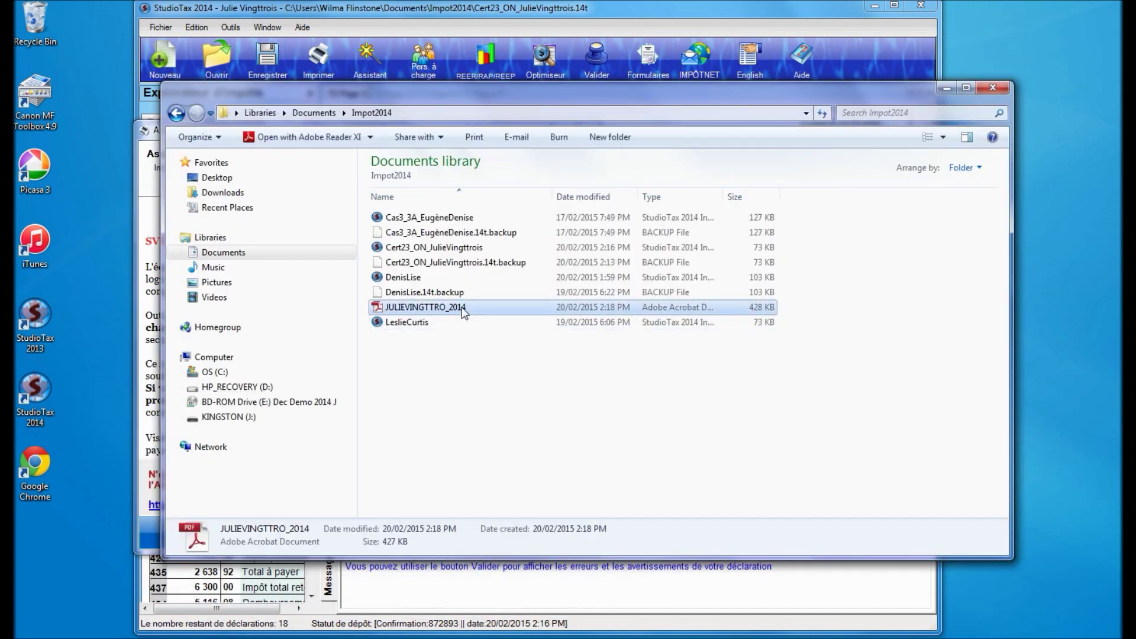
{"action": "double_click", "coordinate": [462, 314]}
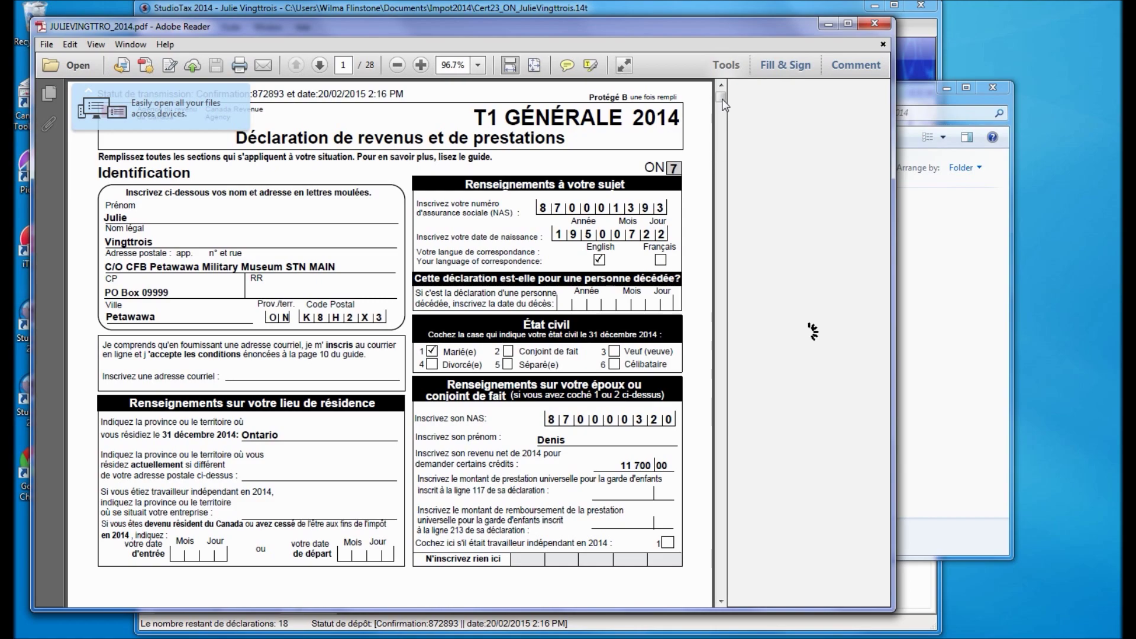
Step: Scroll to the last page of the 28-page PDF, close Adobe Reader and Explorer, and finish the print wizard
{"action": "left_click_drag", "start_coordinate": [720, 97], "coordinate": [699, 588]}
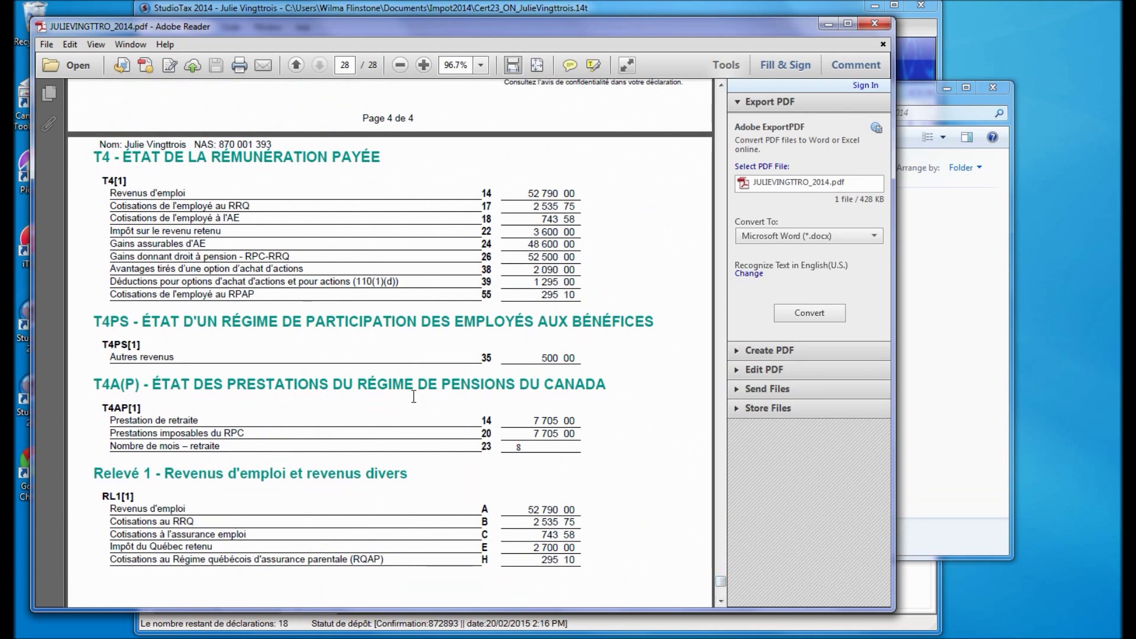
{"action": "left_click", "coordinate": [874, 25]}
{"action": "left_click", "coordinate": [942, 88]}
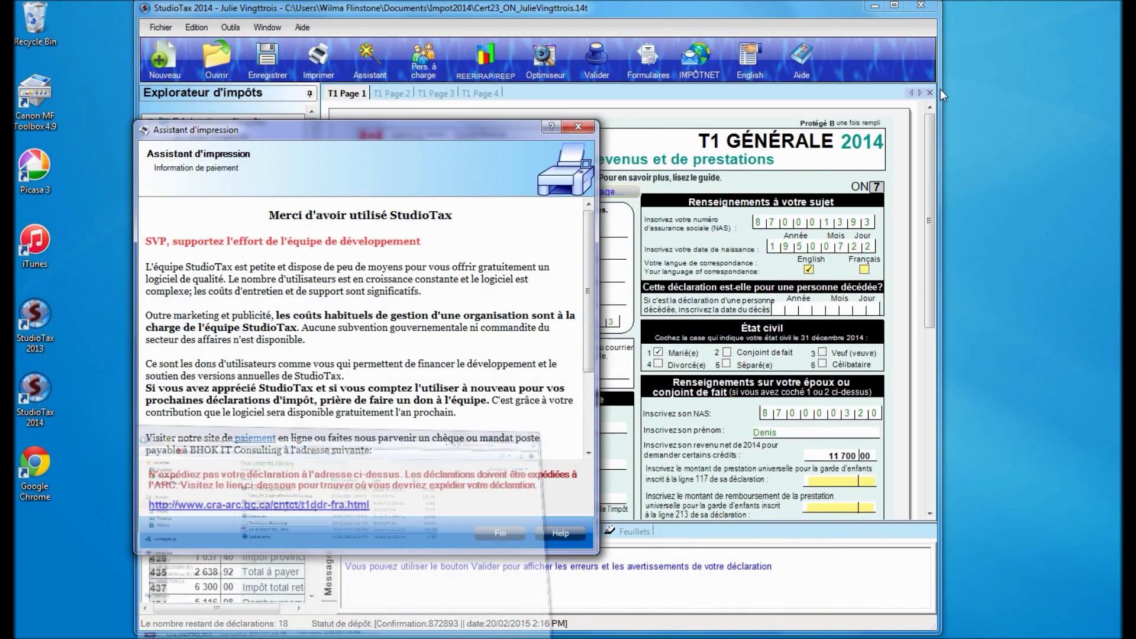
{"action": "left_click", "coordinate": [487, 532]}
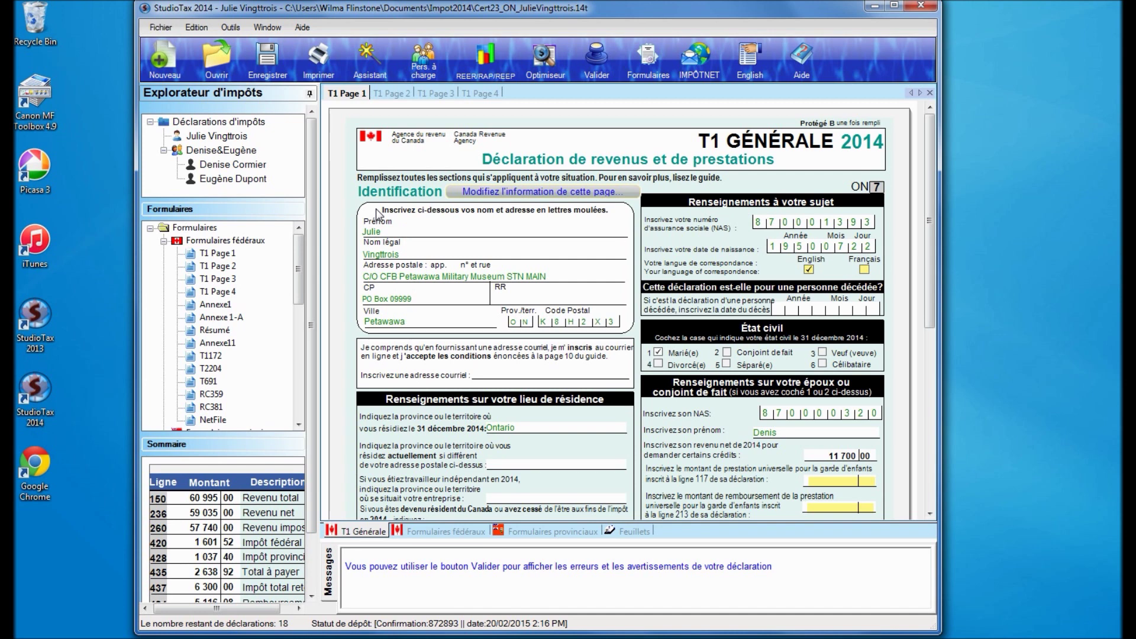
Step: Load the couple's Québec return and launch its IMPÔTNET filing wizard
{"action": "double_click", "coordinate": [233, 164]}
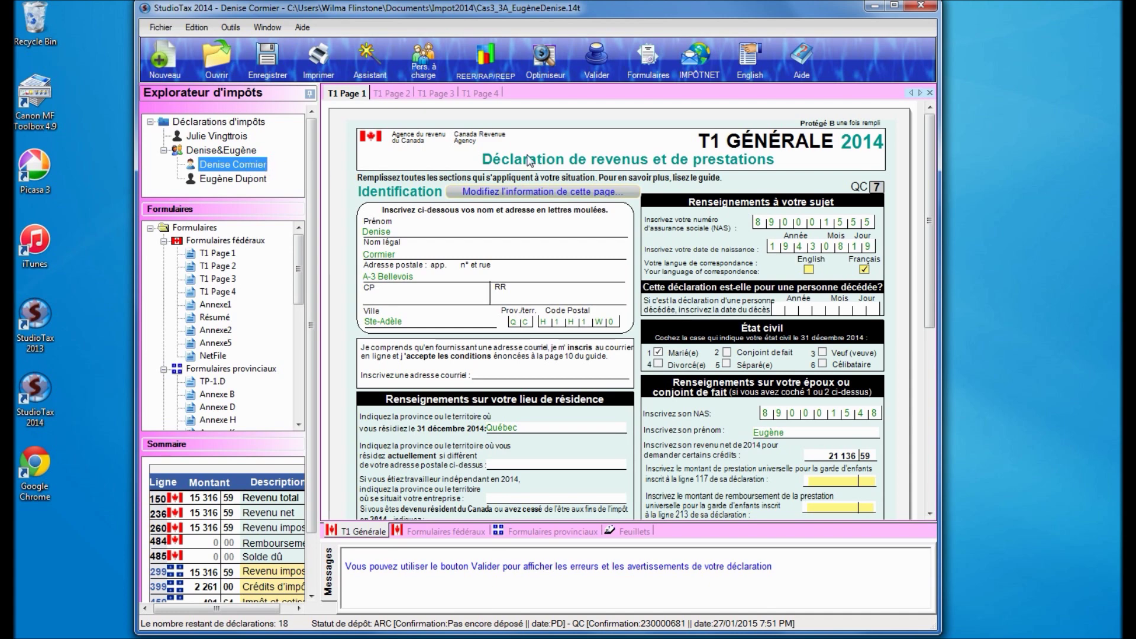
{"action": "left_click", "coordinate": [702, 74]}
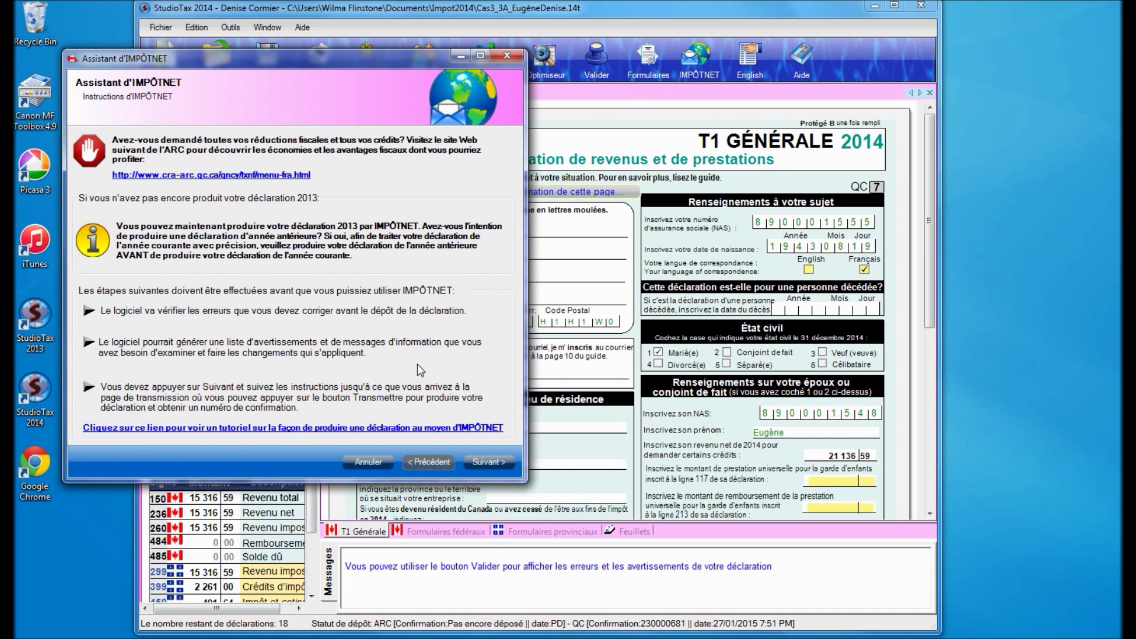
Step: Choose IMPÔTNET filing for the provincial return and enter the six-digit Revenu Québec access code
{"action": "left_click", "coordinate": [481, 463]}
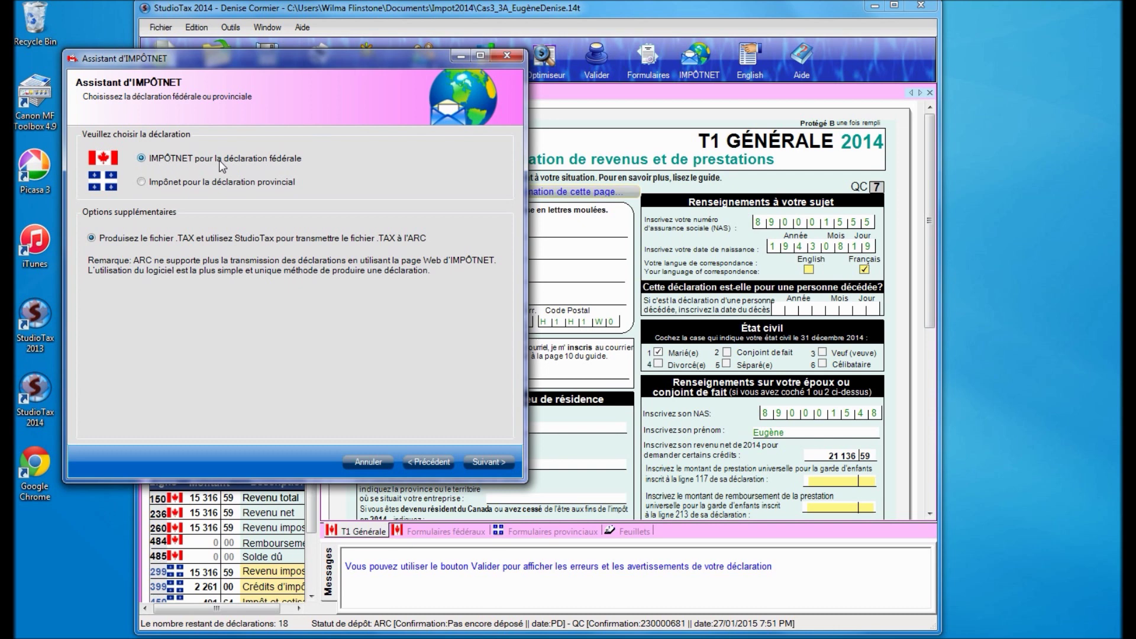
{"action": "left_click", "coordinate": [142, 181]}
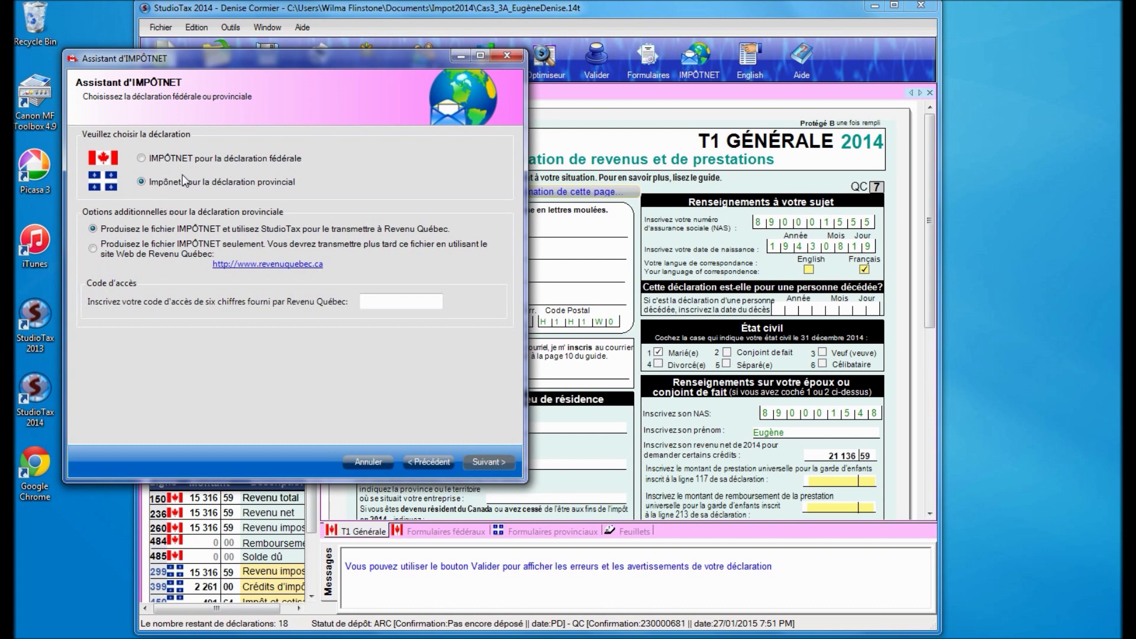
{"action": "left_click", "coordinate": [400, 300]}
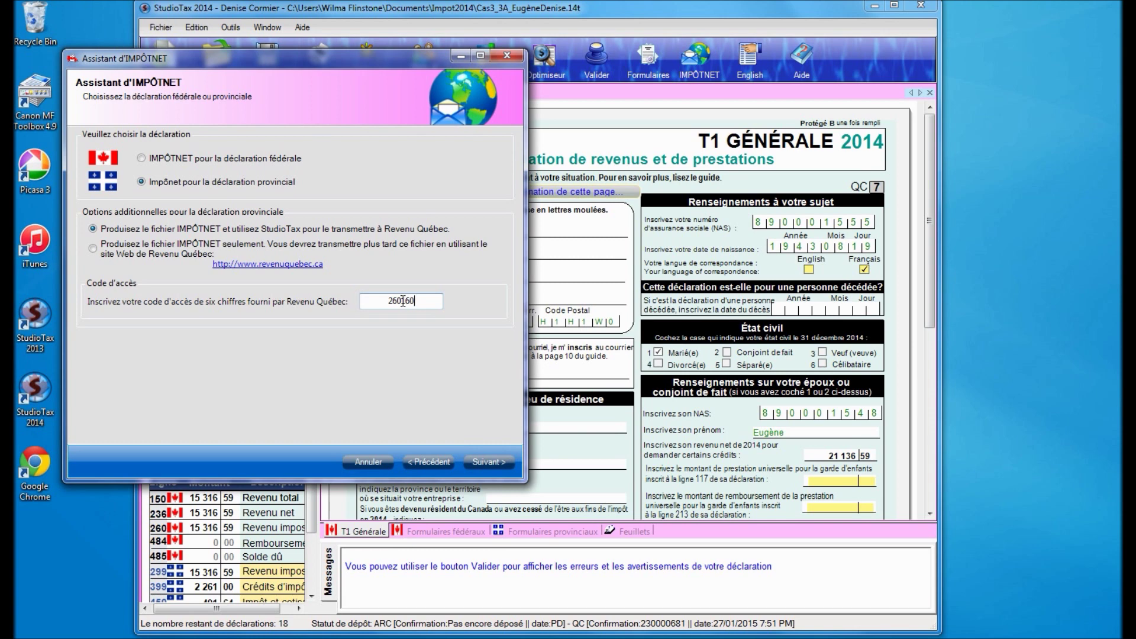
Step: Pass the IMPÔTNET notices and warnings, answering Oui on the transferred disability amount, and generate the .MRQ file
{"action": "left_click", "coordinate": [491, 464]}
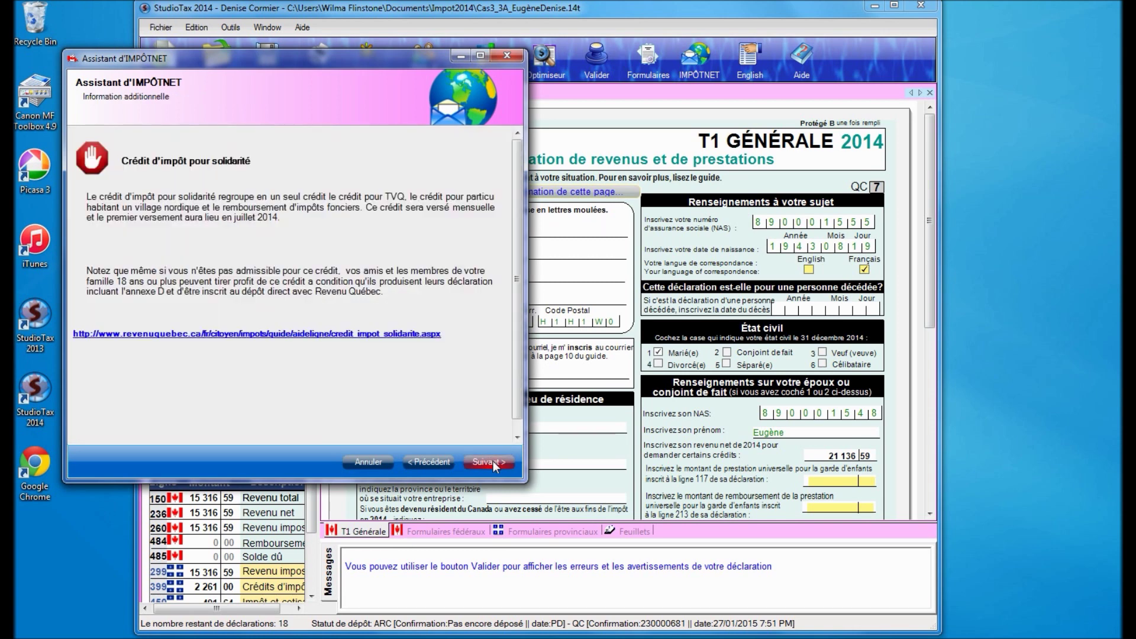
{"action": "left_click", "coordinate": [492, 460]}
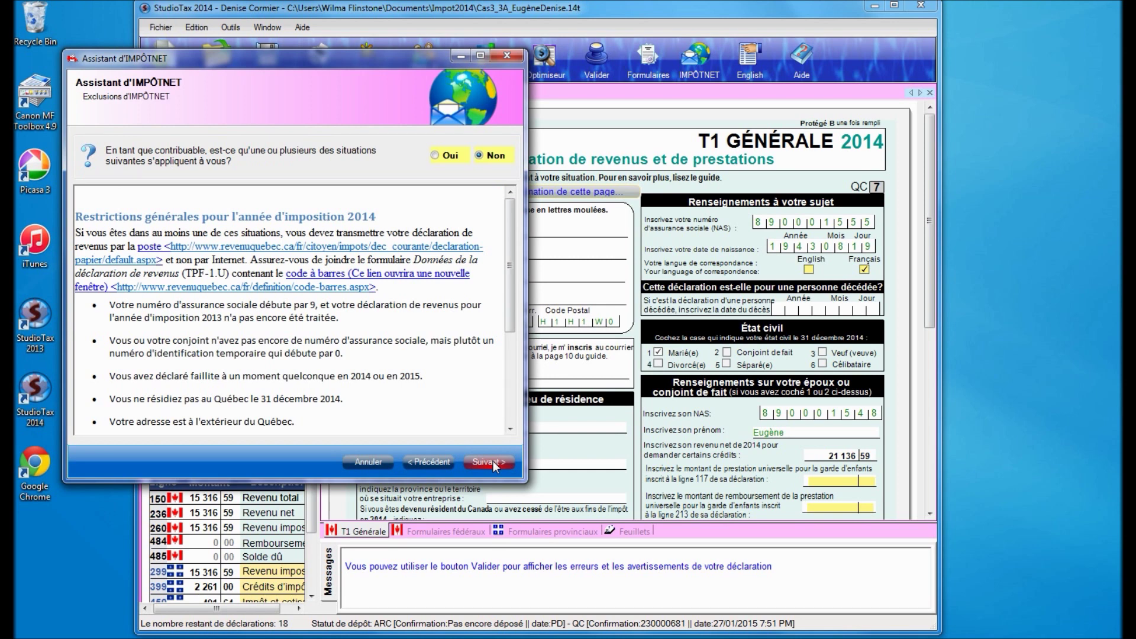
{"action": "left_click", "coordinate": [491, 461]}
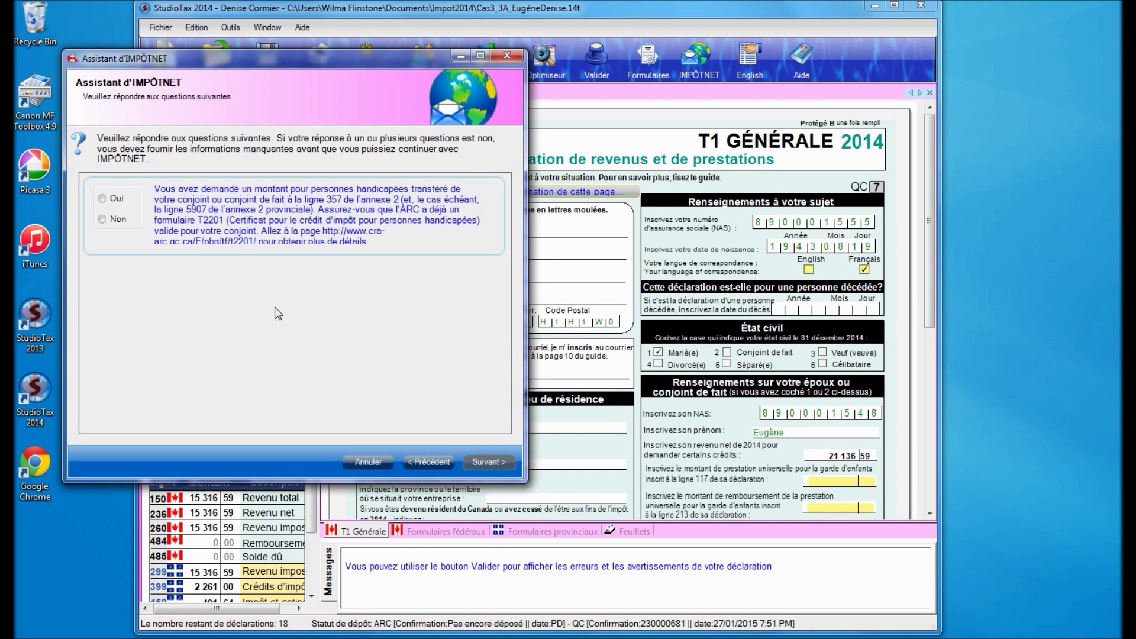
{"action": "left_click", "coordinate": [103, 199]}
{"action": "left_click", "coordinate": [482, 459]}
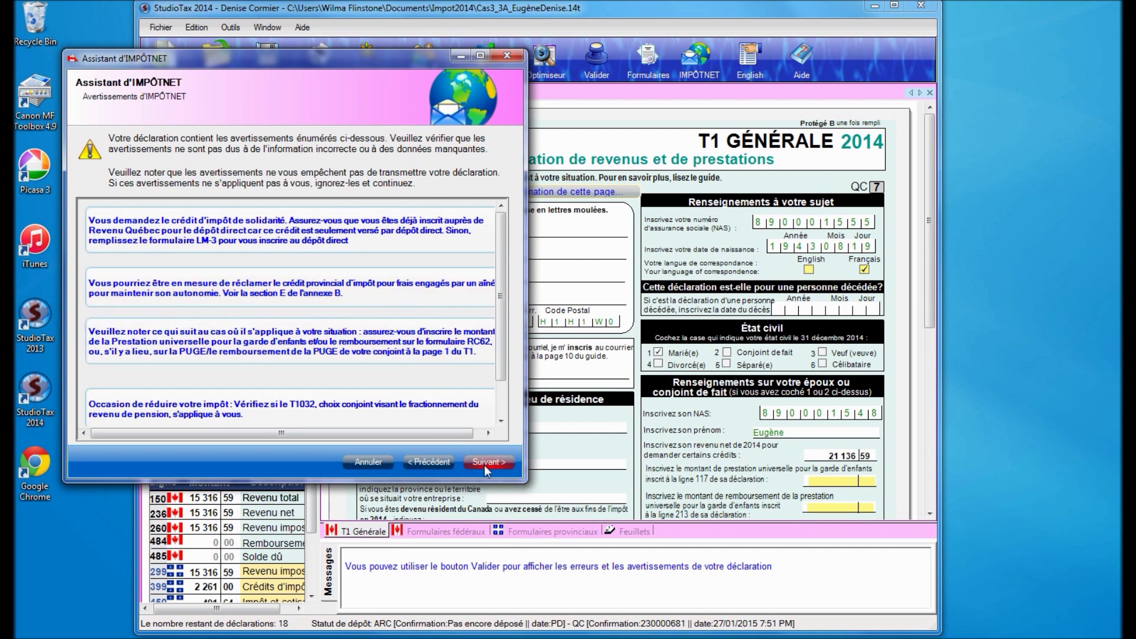
{"action": "left_click", "coordinate": [484, 464]}
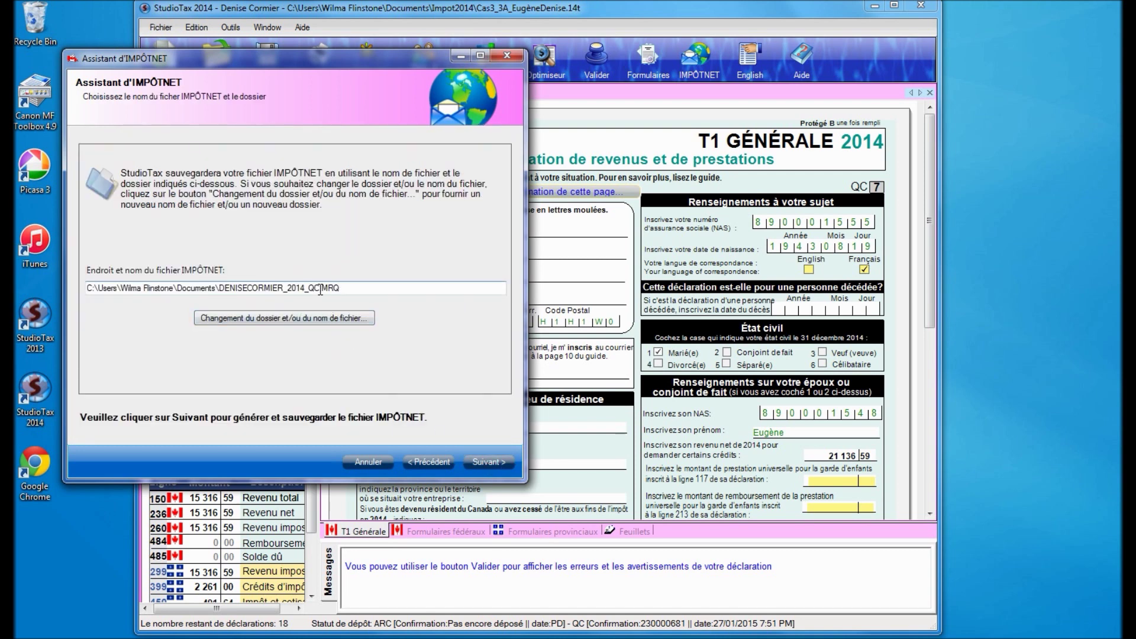
{"action": "left_click", "coordinate": [483, 462]}
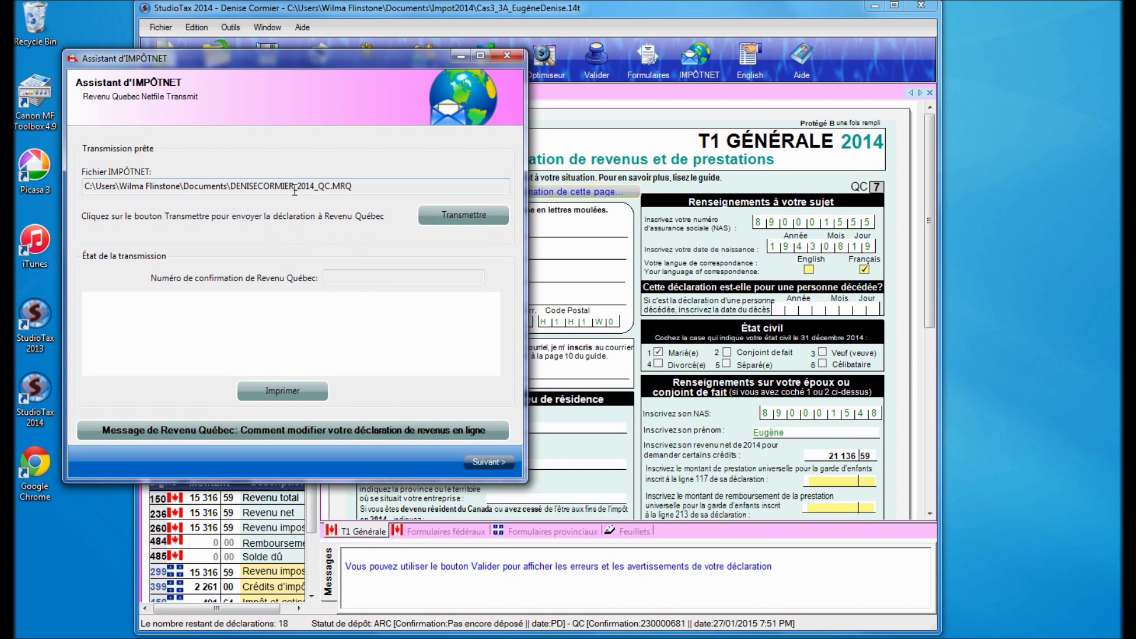
Step: Send the return to Revenu Québec, then finish and close the IMPÔTNET assistant
{"action": "left_click", "coordinate": [453, 220]}
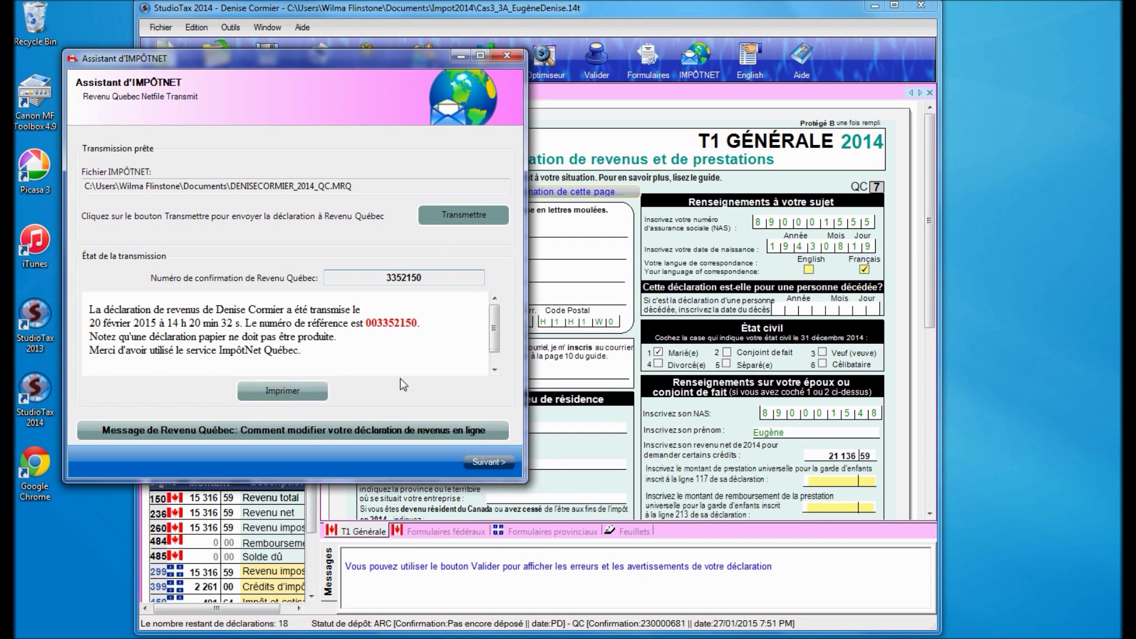
{"action": "left_click", "coordinate": [484, 462]}
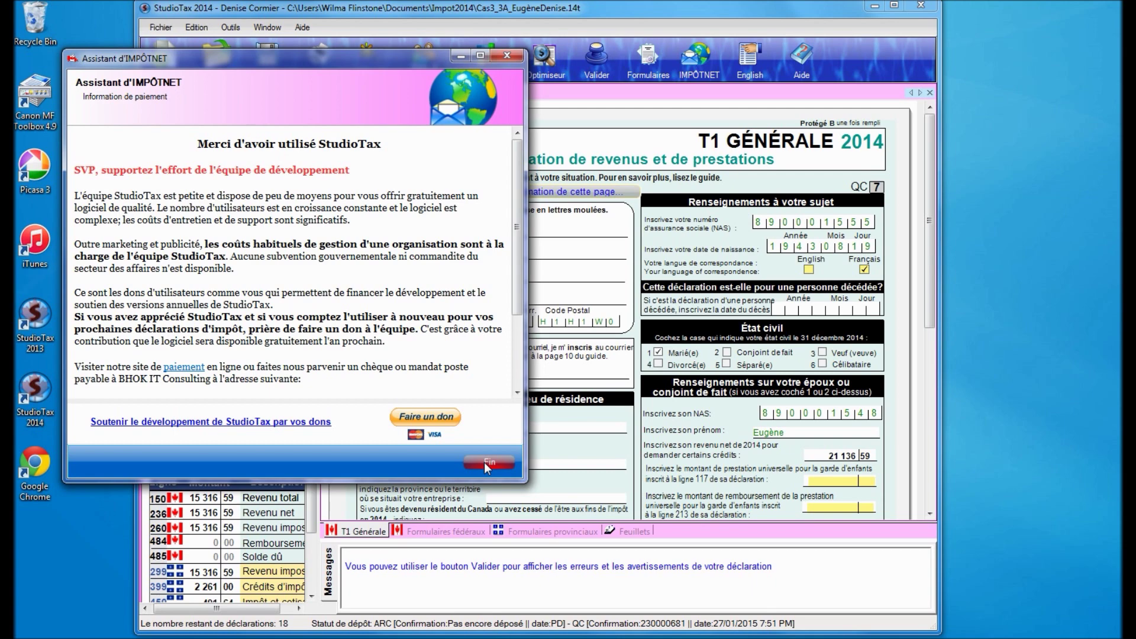
{"action": "left_click", "coordinate": [484, 462]}
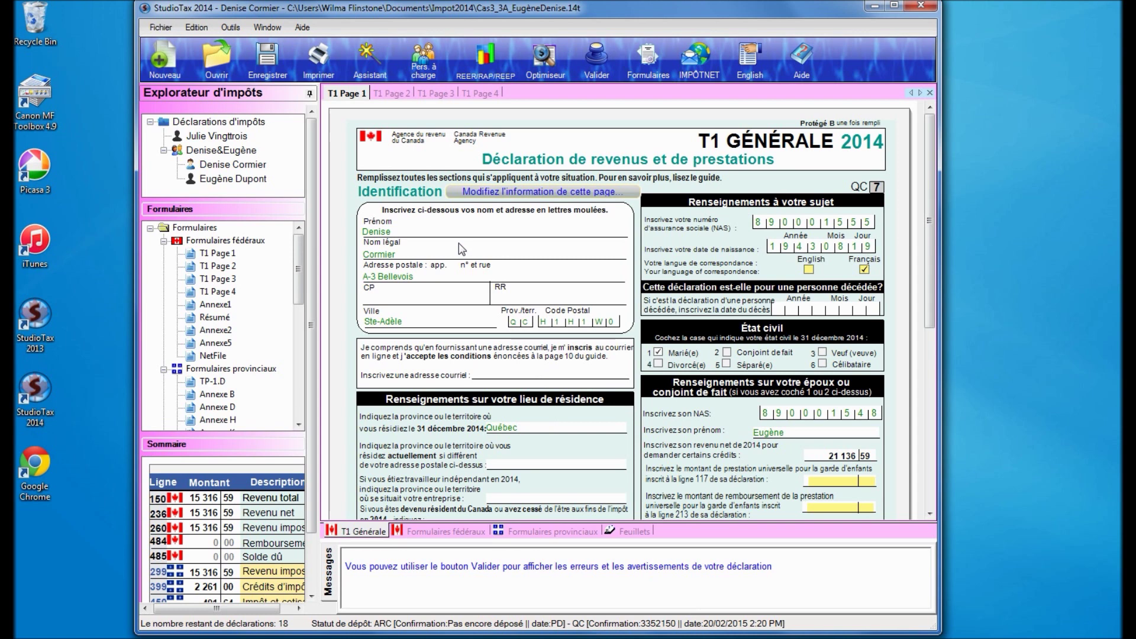
Step: Save the session and set the print assistant to a provincial PDF for your records
{"action": "left_click", "coordinate": [319, 58]}
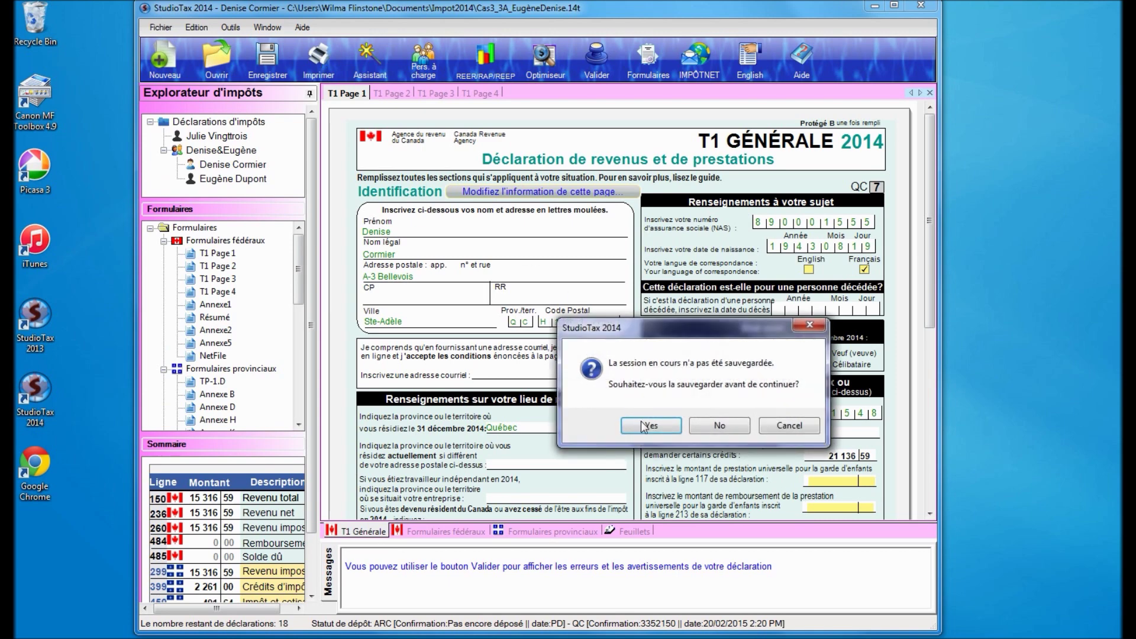
{"action": "left_click", "coordinate": [647, 425]}
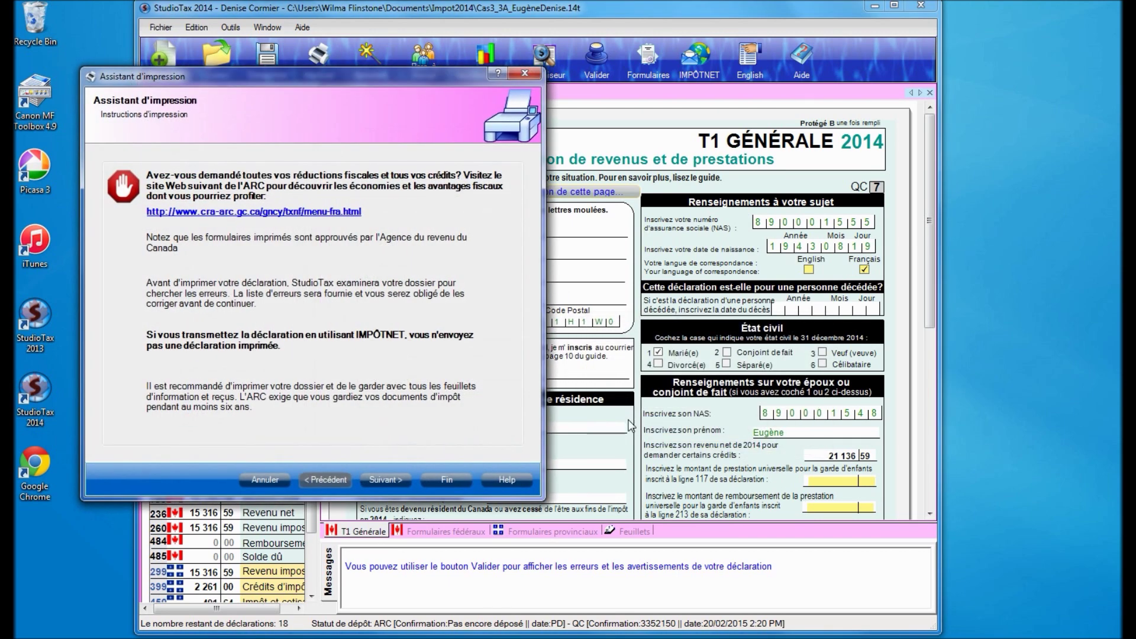
{"action": "left_click", "coordinate": [389, 475]}
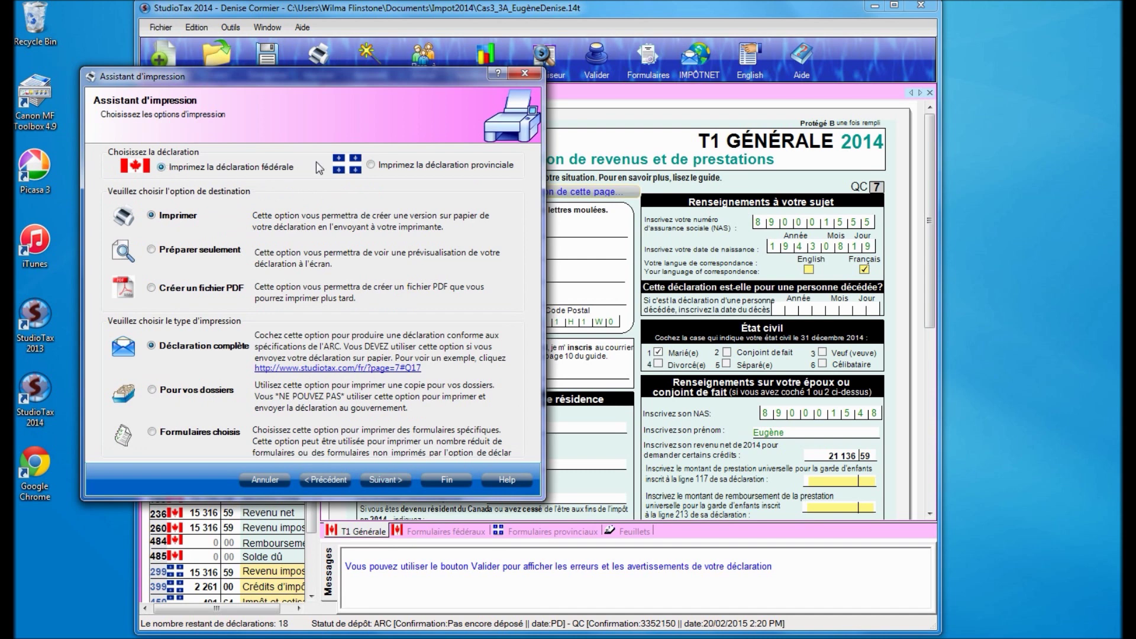
{"action": "left_click", "coordinate": [371, 166]}
{"action": "left_click", "coordinate": [153, 288]}
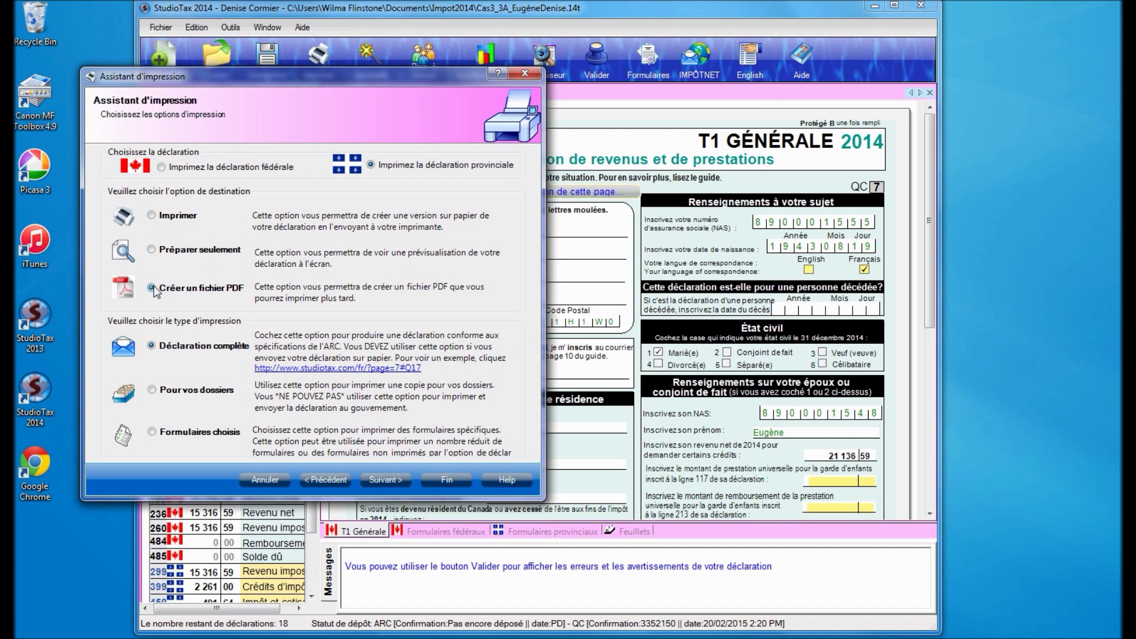
{"action": "left_click", "coordinate": [153, 390]}
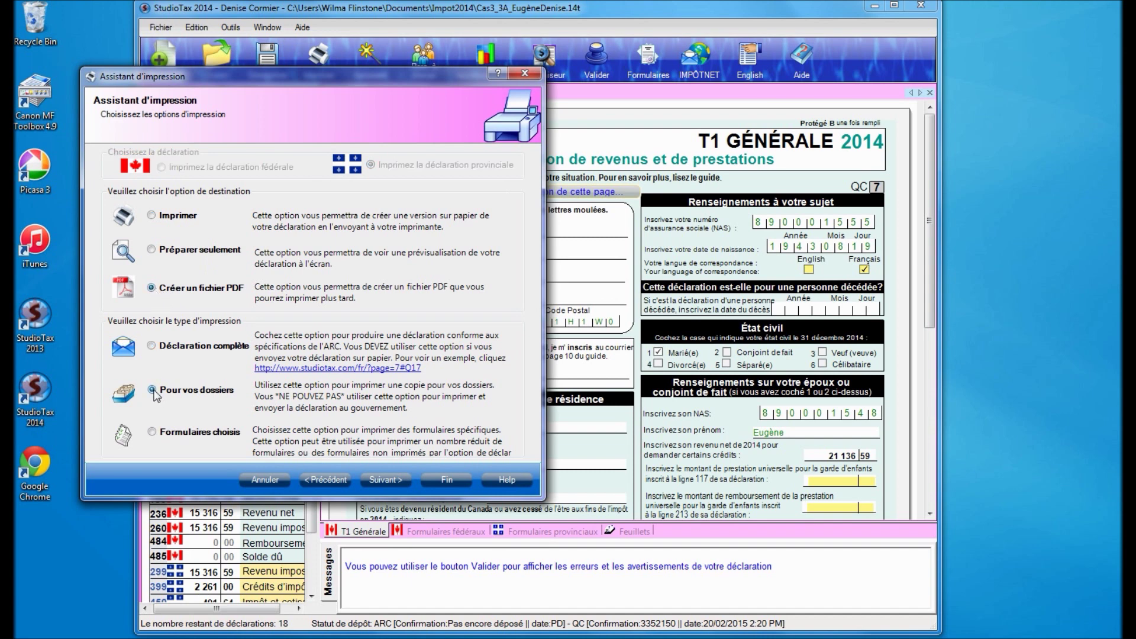
Step: Pass the warnings, answer yes on the disability amount, and target the Impot2014 folder for the PDF
{"action": "left_click", "coordinate": [386, 481]}
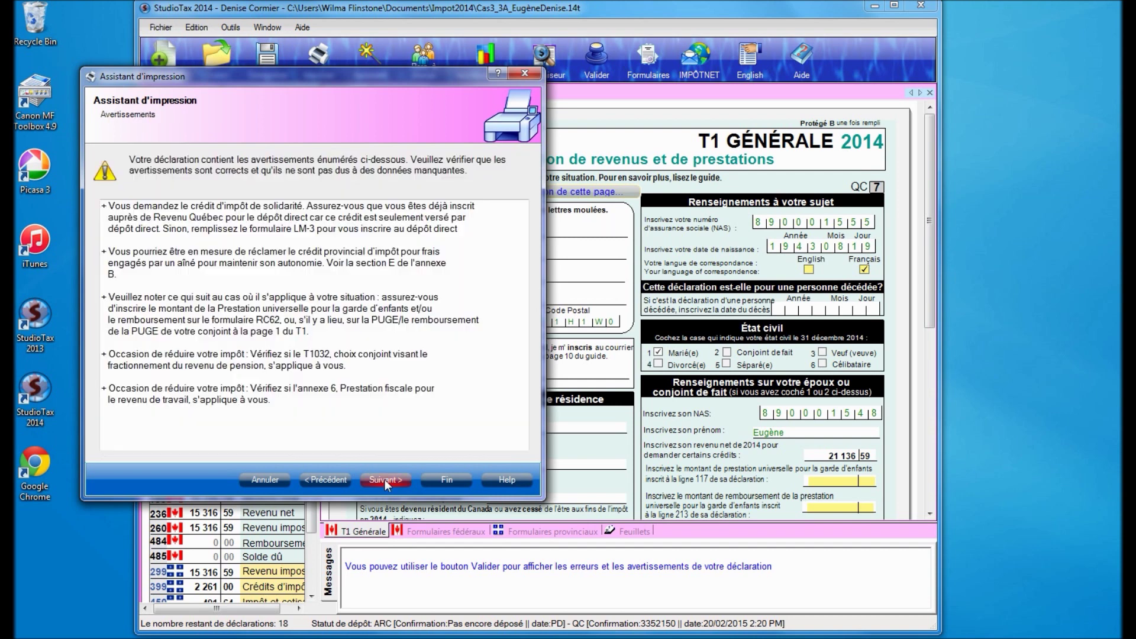
{"action": "left_click", "coordinate": [385, 479]}
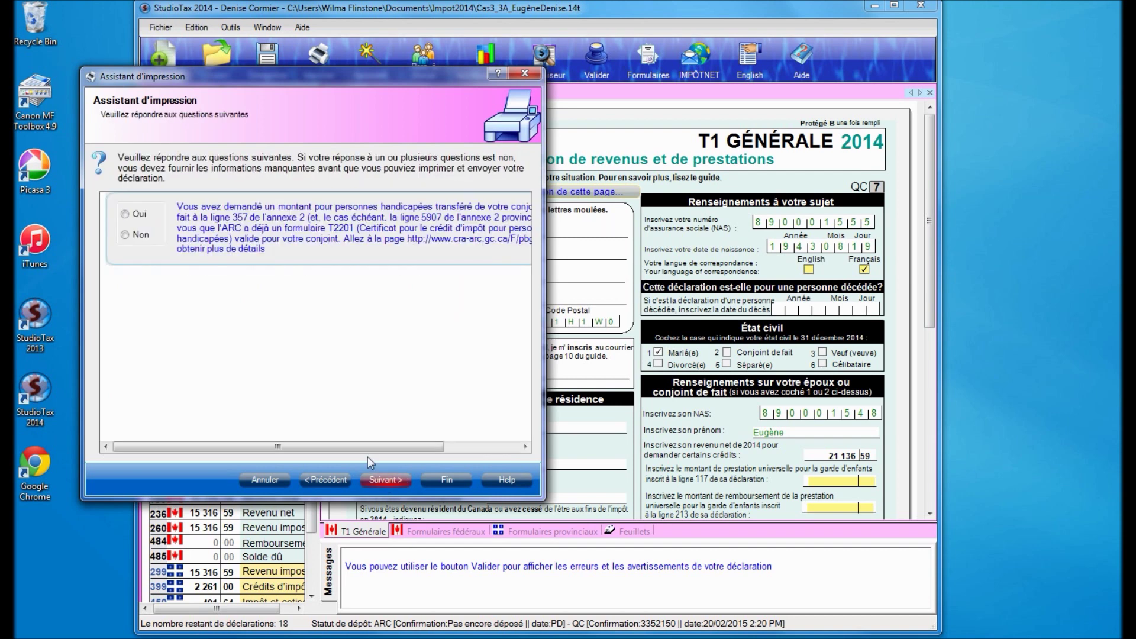
{"action": "left_click", "coordinate": [142, 216]}
{"action": "left_click", "coordinate": [389, 479]}
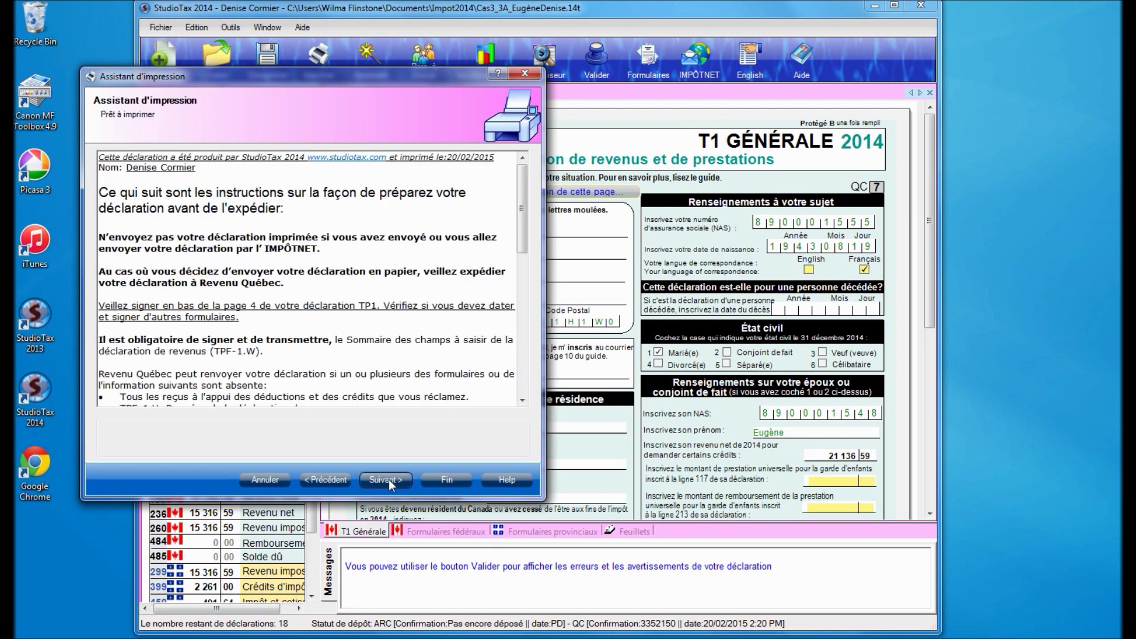
{"action": "left_click", "coordinate": [389, 480]}
{"action": "double_click", "coordinate": [274, 241]}
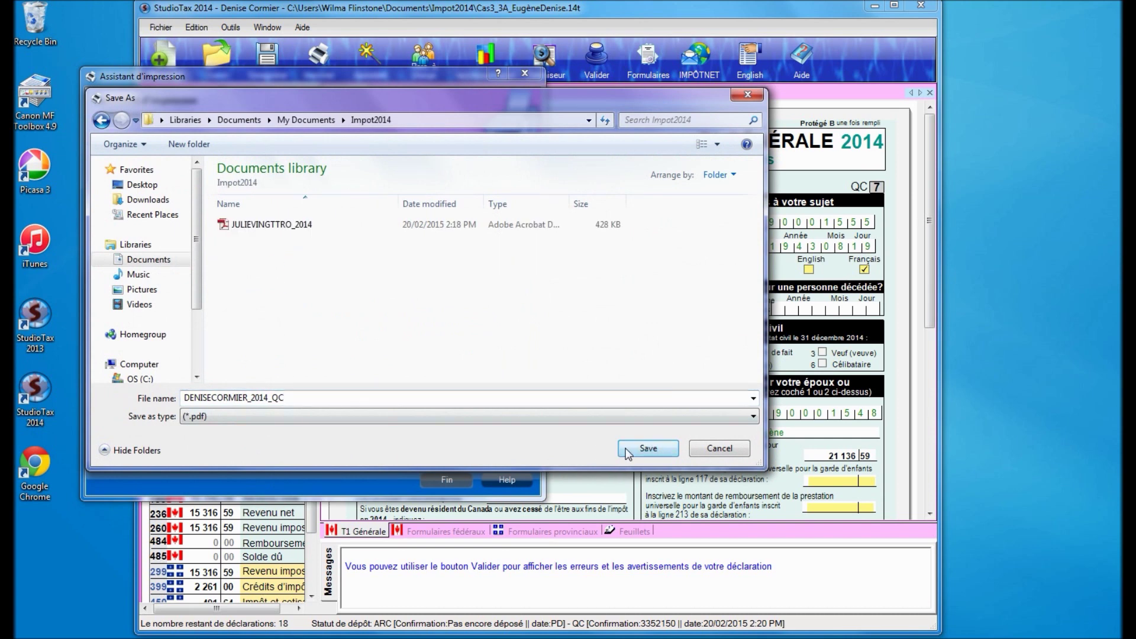
Step: Save the Québec return PDF into Impot2014 and open it from Windows Explorer
{"action": "left_click", "coordinate": [647, 449]}
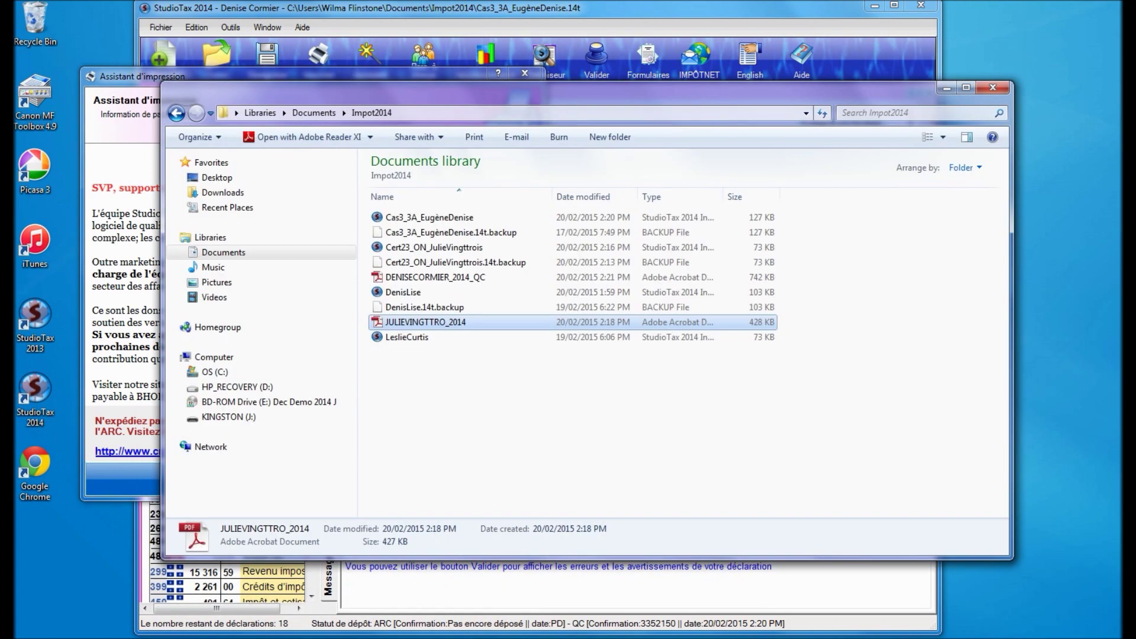
{"action": "left_click", "coordinate": [458, 278]}
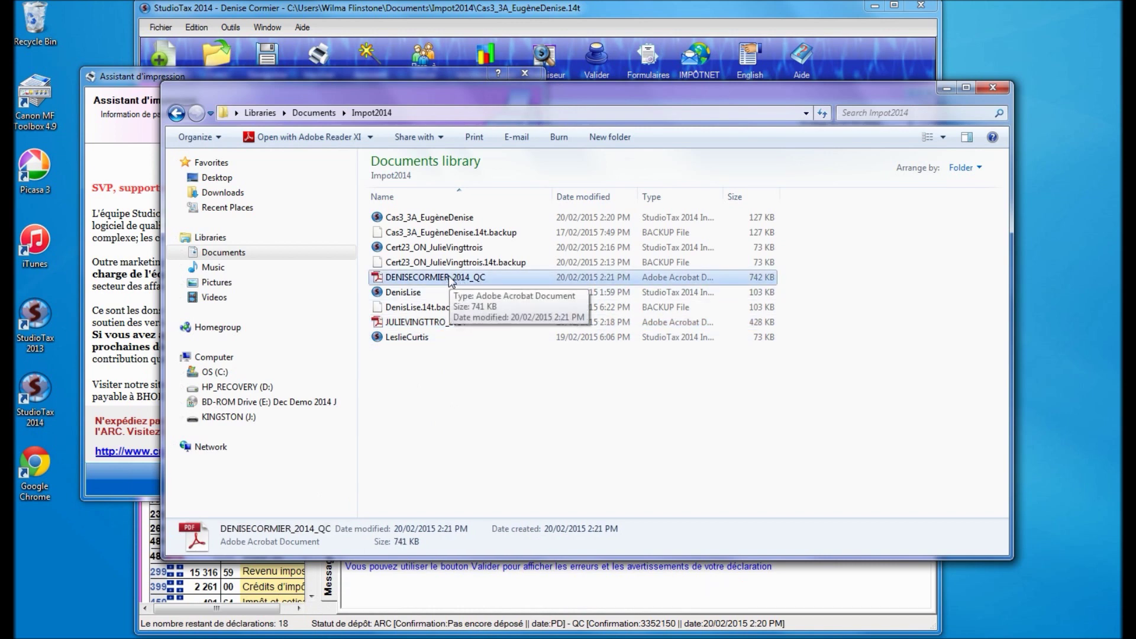
{"action": "double_click", "coordinate": [450, 278]}
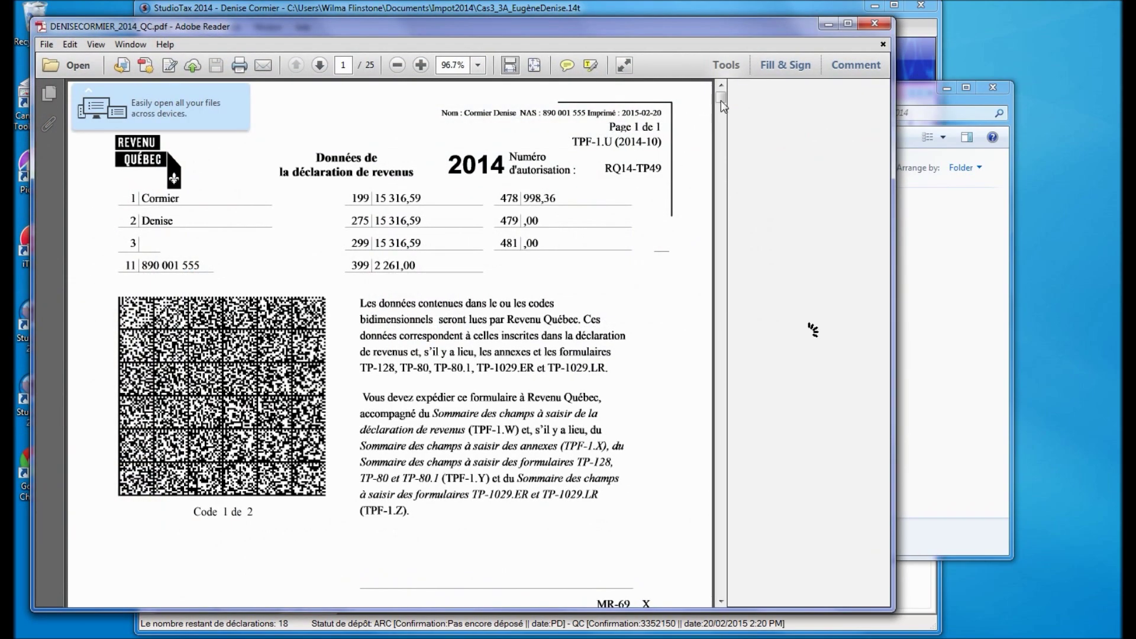
Step: Scroll the Québec return PDF through to page 25, then close Adobe Reader
{"action": "left_click_drag", "start_coordinate": [721, 99], "coordinate": [719, 203]}
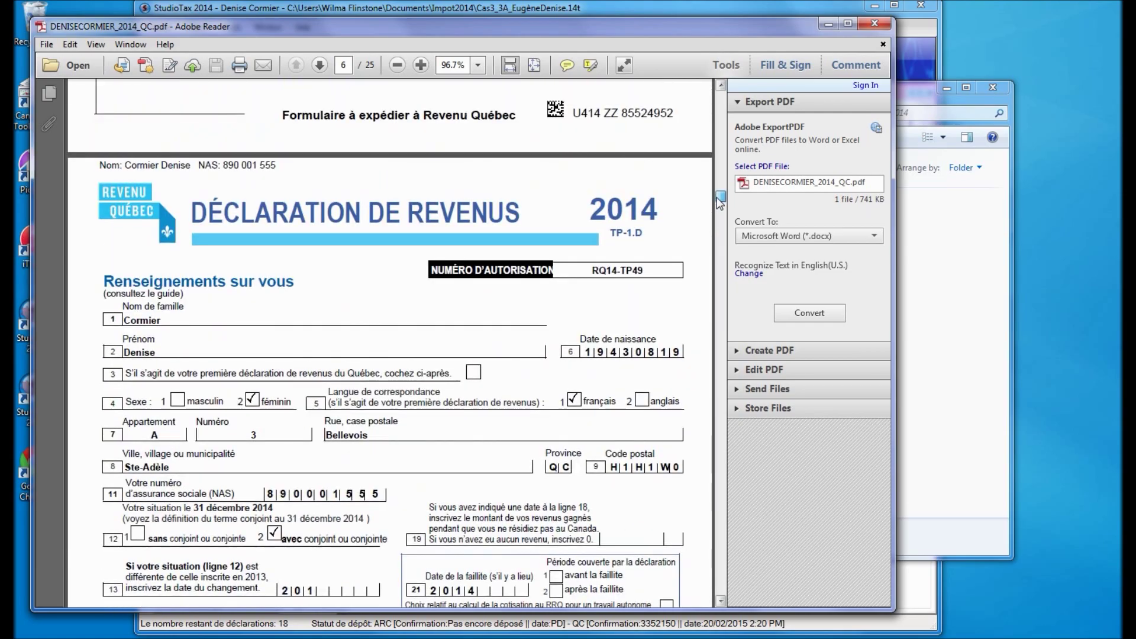
{"action": "left_click_drag", "start_coordinate": [720, 203], "coordinate": [658, 586]}
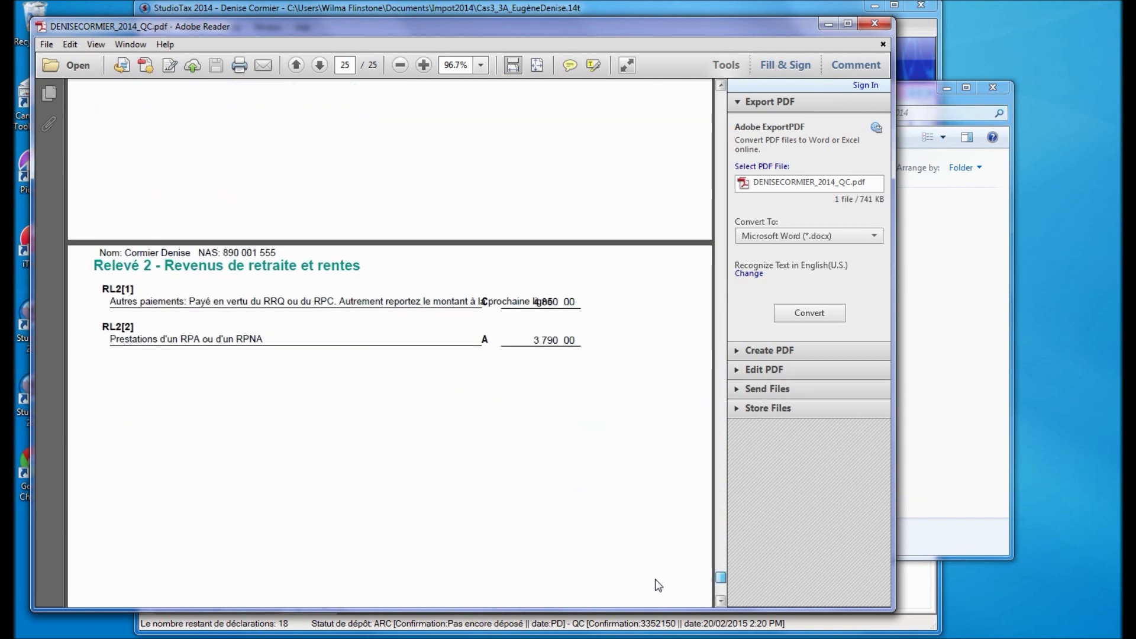
{"action": "left_click_drag", "start_coordinate": [659, 586], "coordinate": [658, 586]}
{"action": "left_click", "coordinate": [876, 24]}
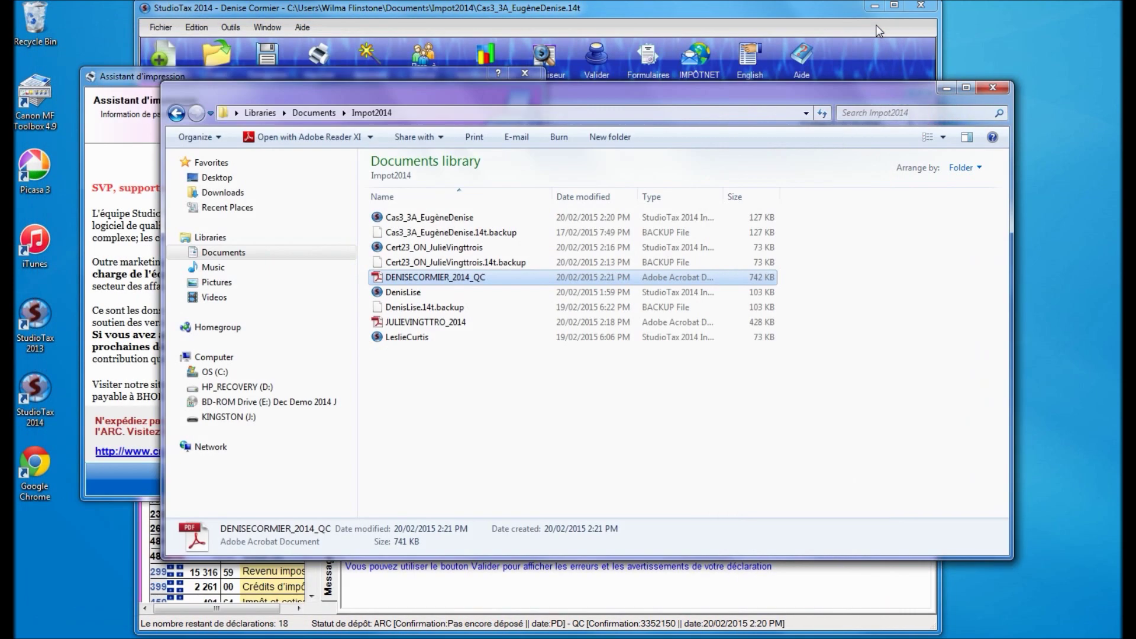
Step: Minimize Explorer, finish the print assistant, and switch to the other spouse's return
{"action": "left_click", "coordinate": [945, 88]}
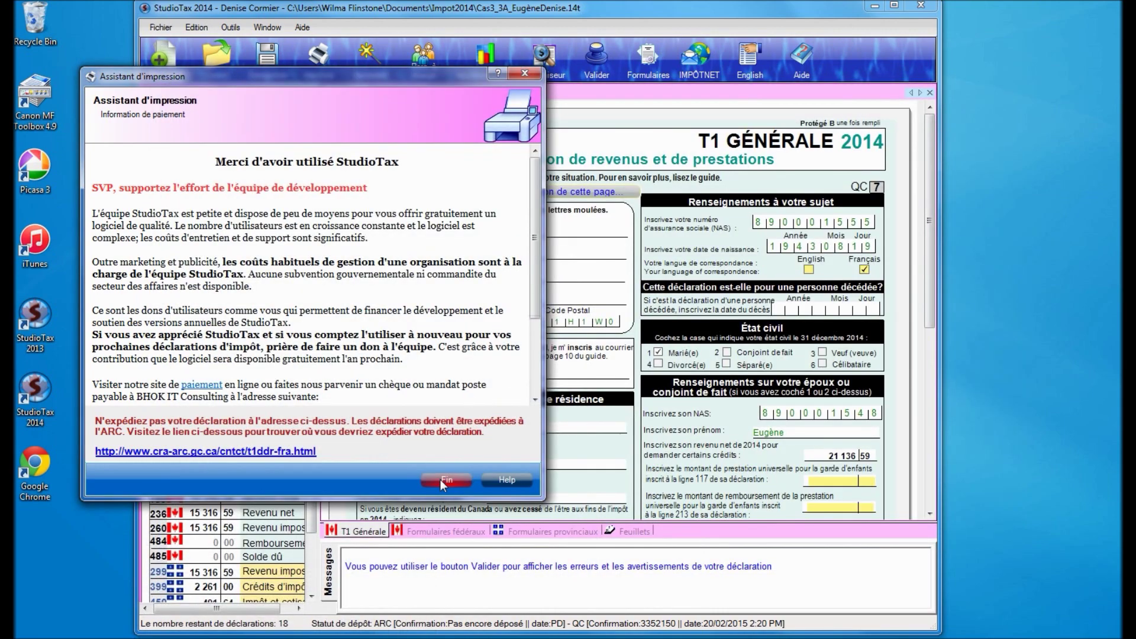
{"action": "left_click", "coordinate": [446, 479]}
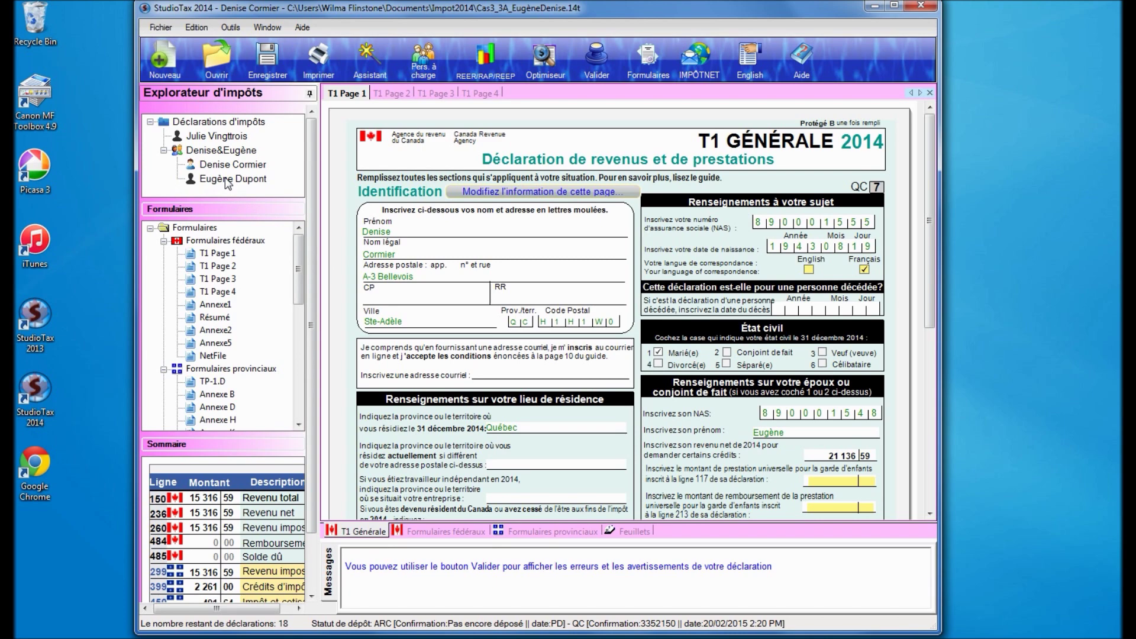
{"action": "double_click", "coordinate": [228, 179]}
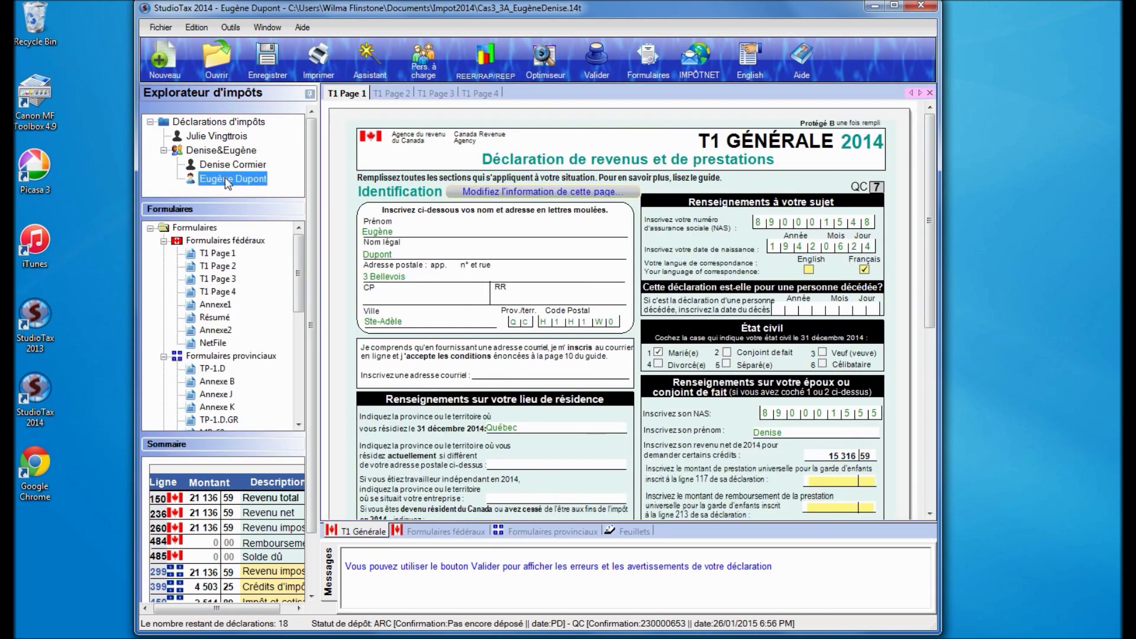
Step: Start IMPÔTNET for the spouse, choose provincial Revenu Québec filing, then cancel the wizard
{"action": "left_click", "coordinate": [697, 59]}
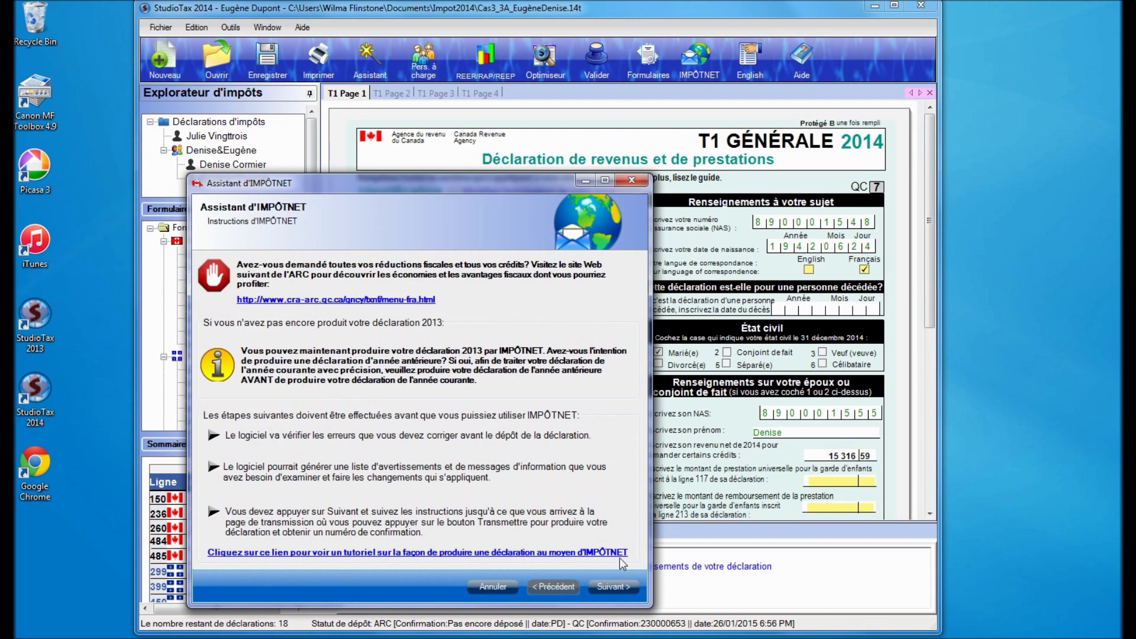
{"action": "left_click", "coordinate": [614, 587]}
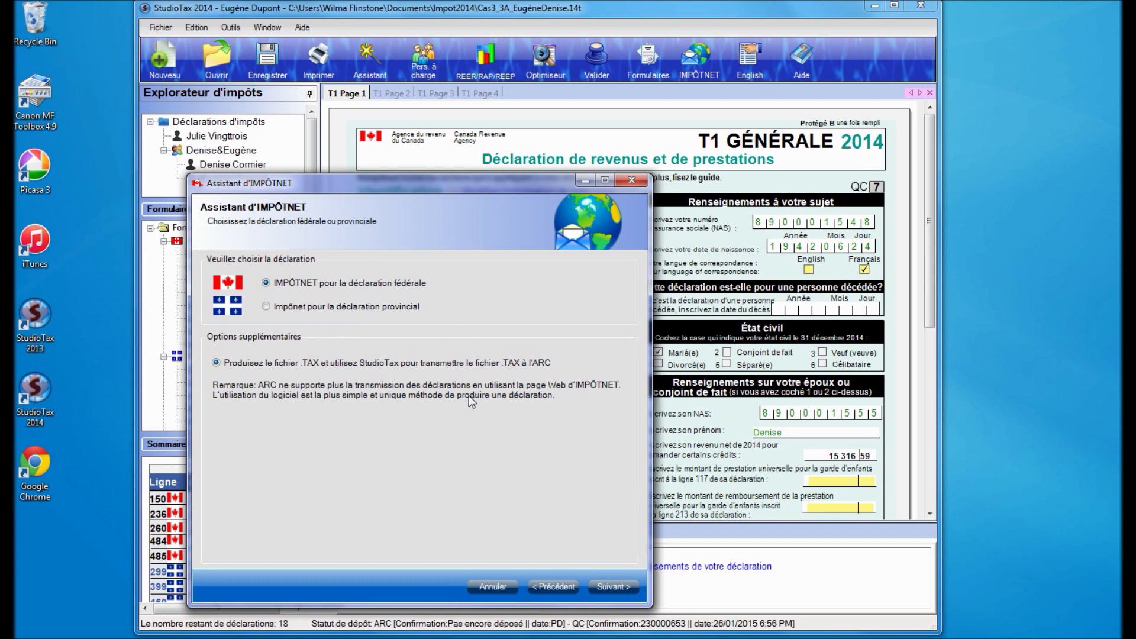
{"action": "left_click", "coordinate": [400, 305]}
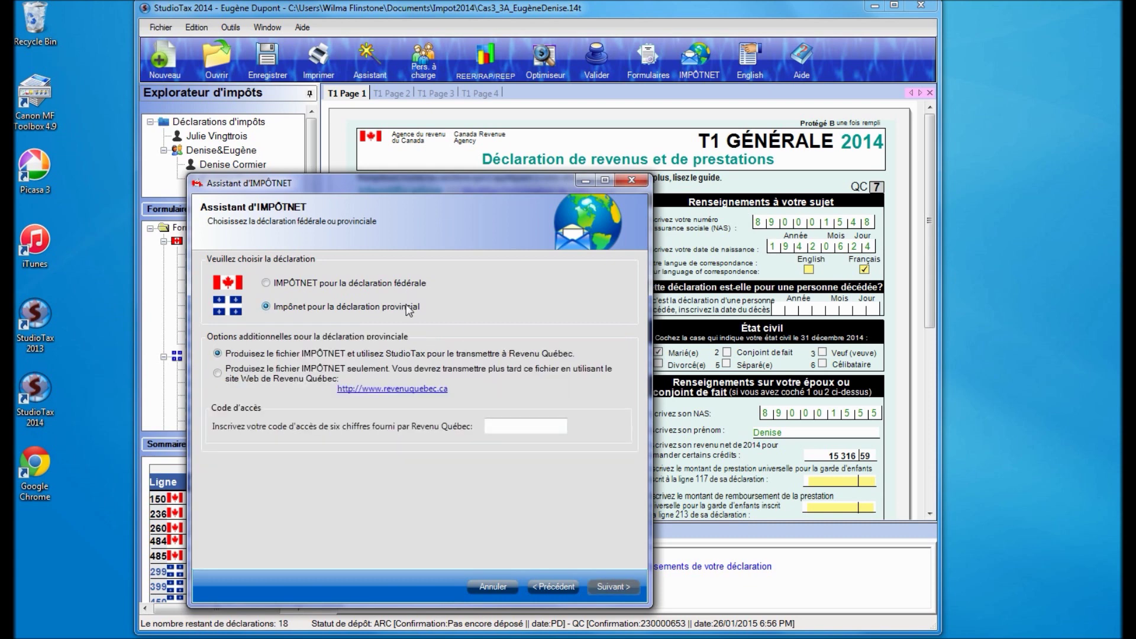
{"action": "left_click", "coordinate": [491, 584]}
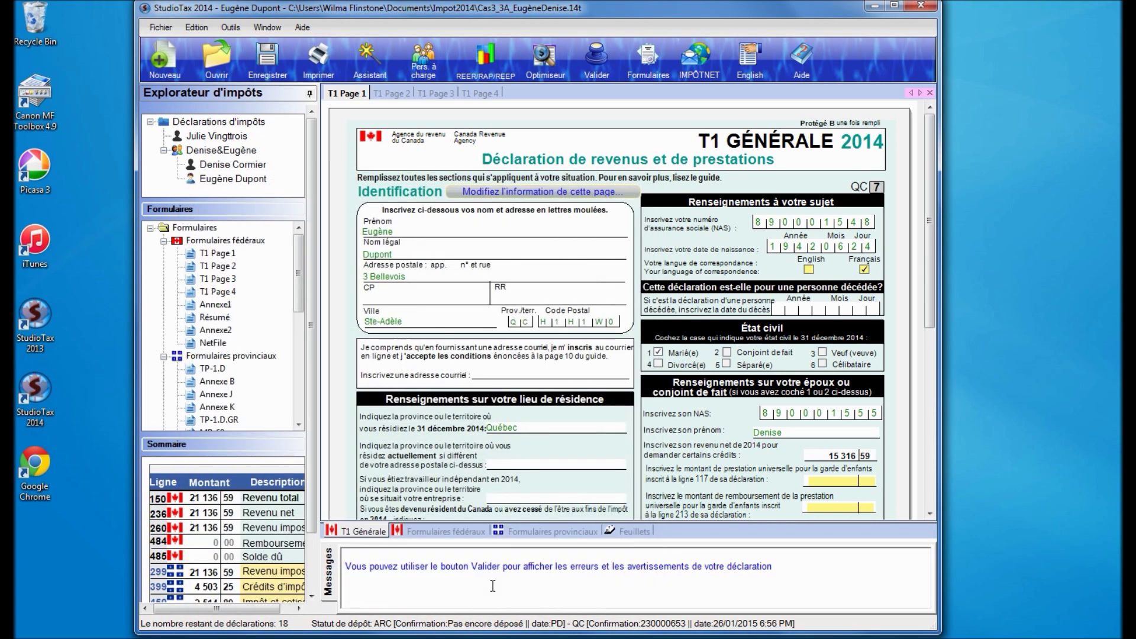